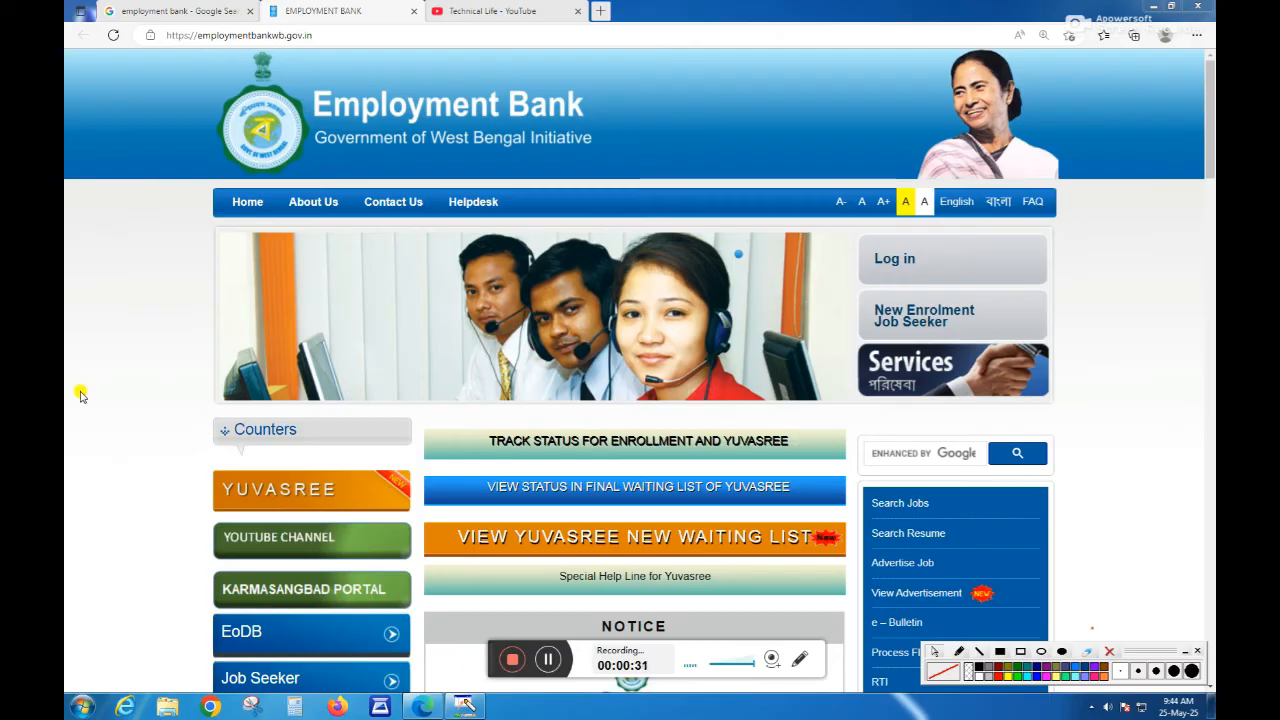
Step: View the Technical Life YouTube channel and the Google results for "employment bank", and return to the Employment Bank homepage
click(470, 11)
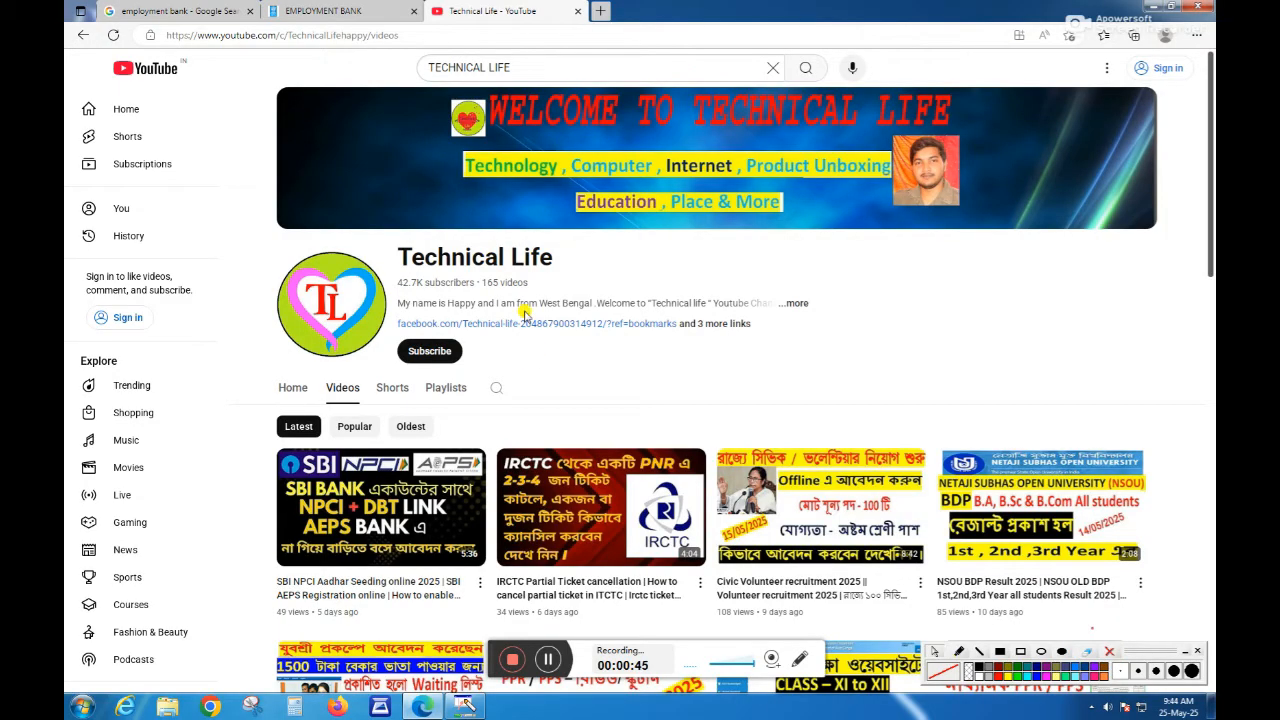
click(372, 13)
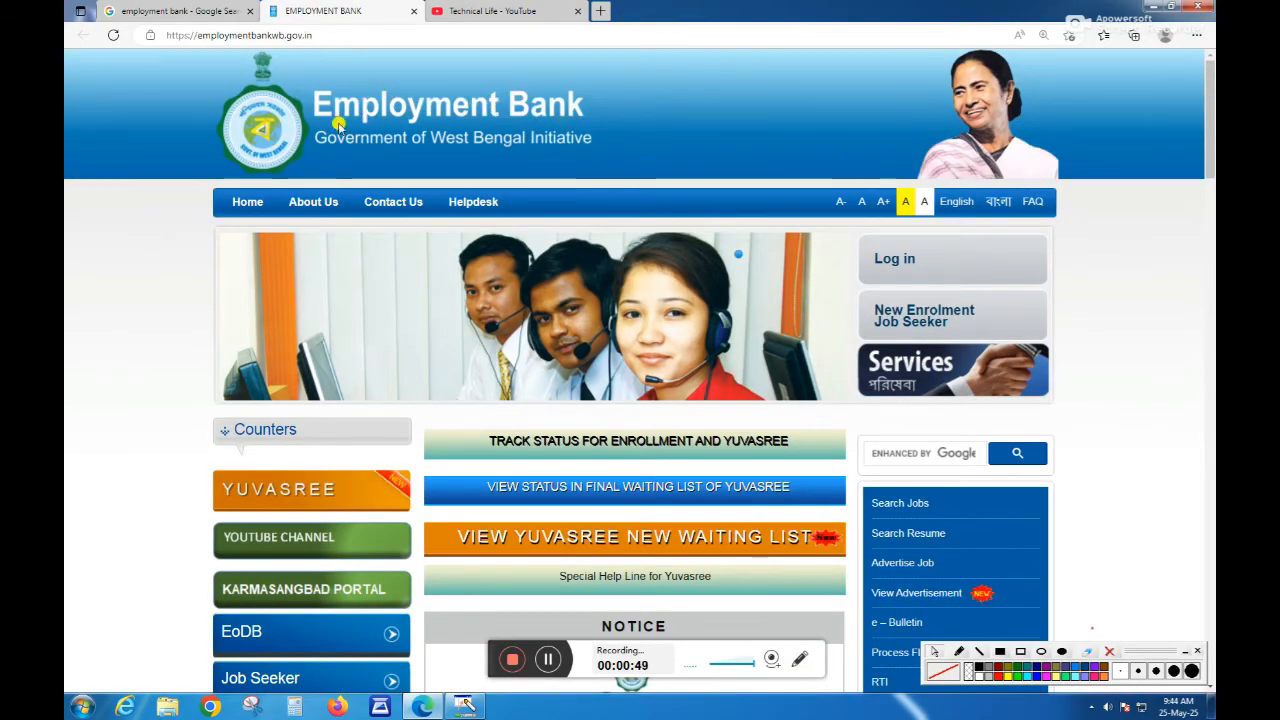
click(207, 16)
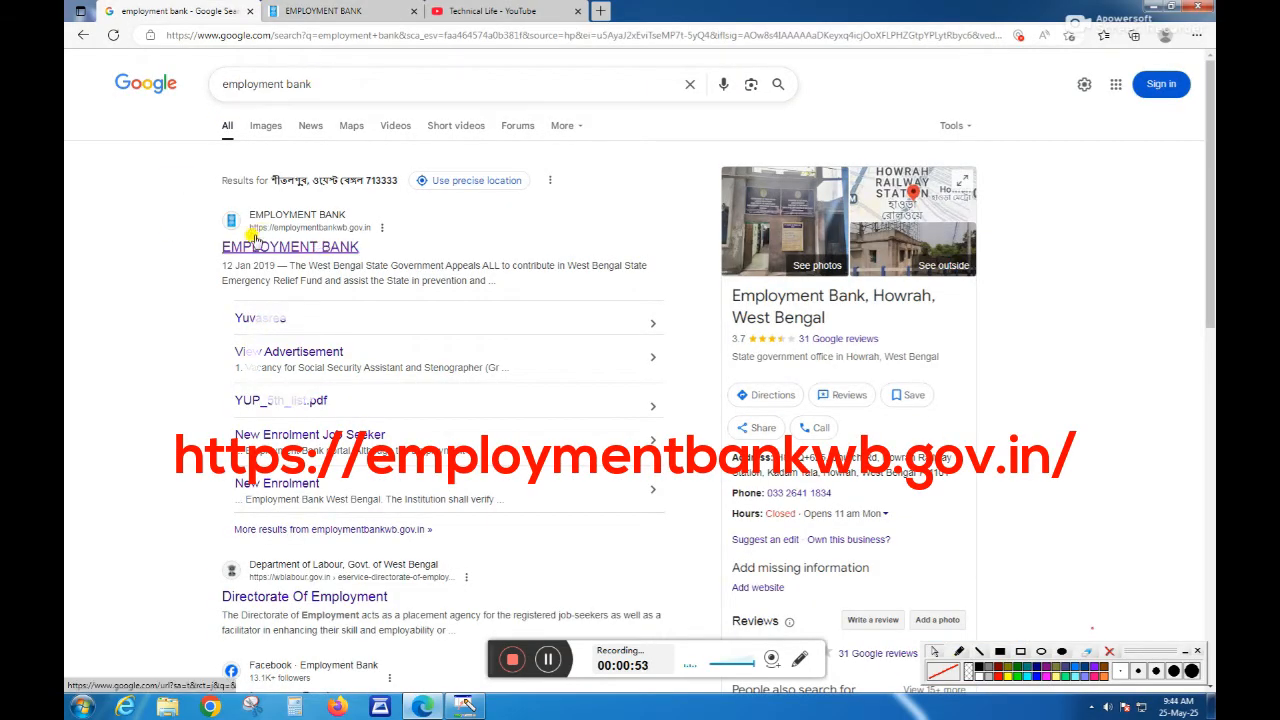
click(323, 11)
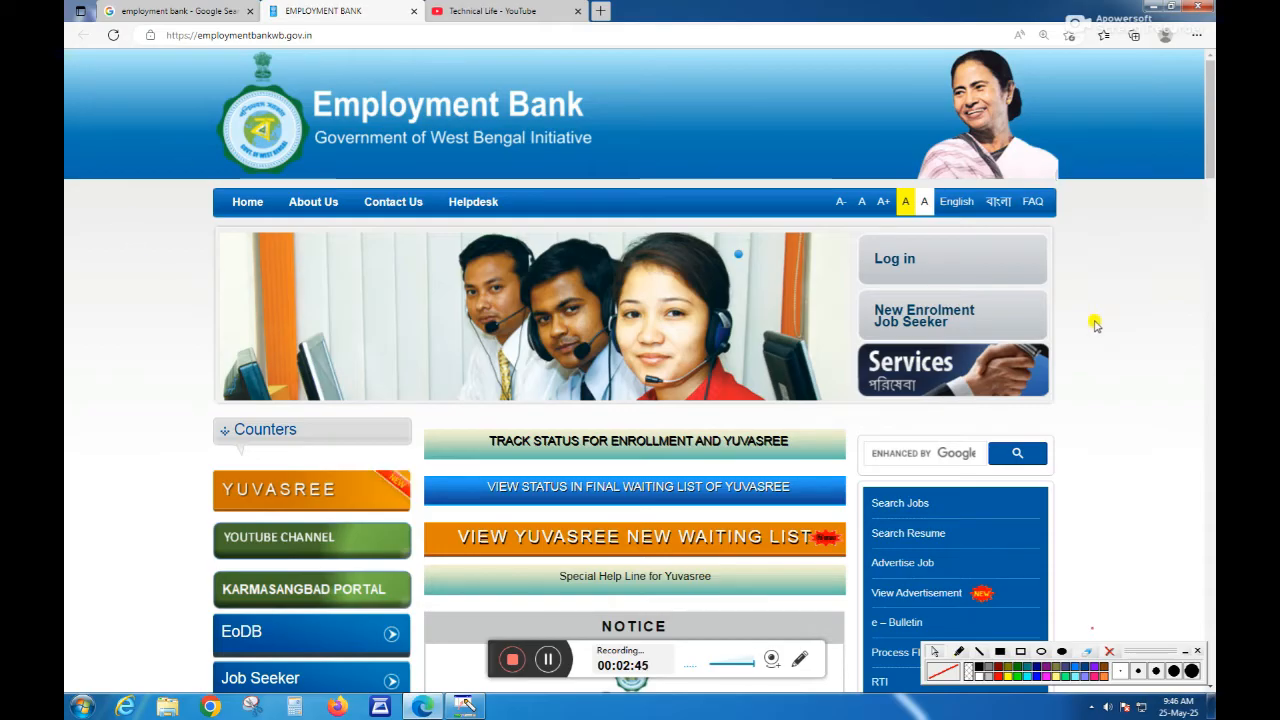
Step: Open the new job seeker enrolment and accept its Terms and Conditions to continue to the form
click(946, 320)
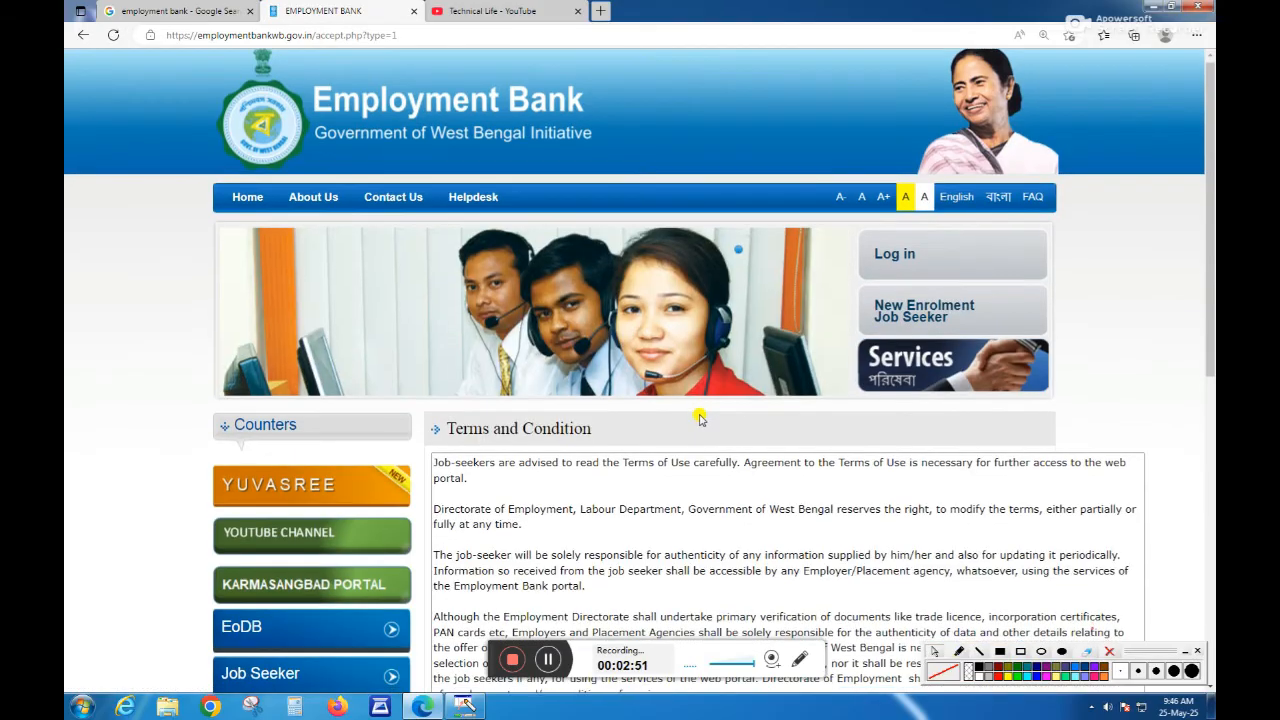
scroll(546, 318, down, 3)
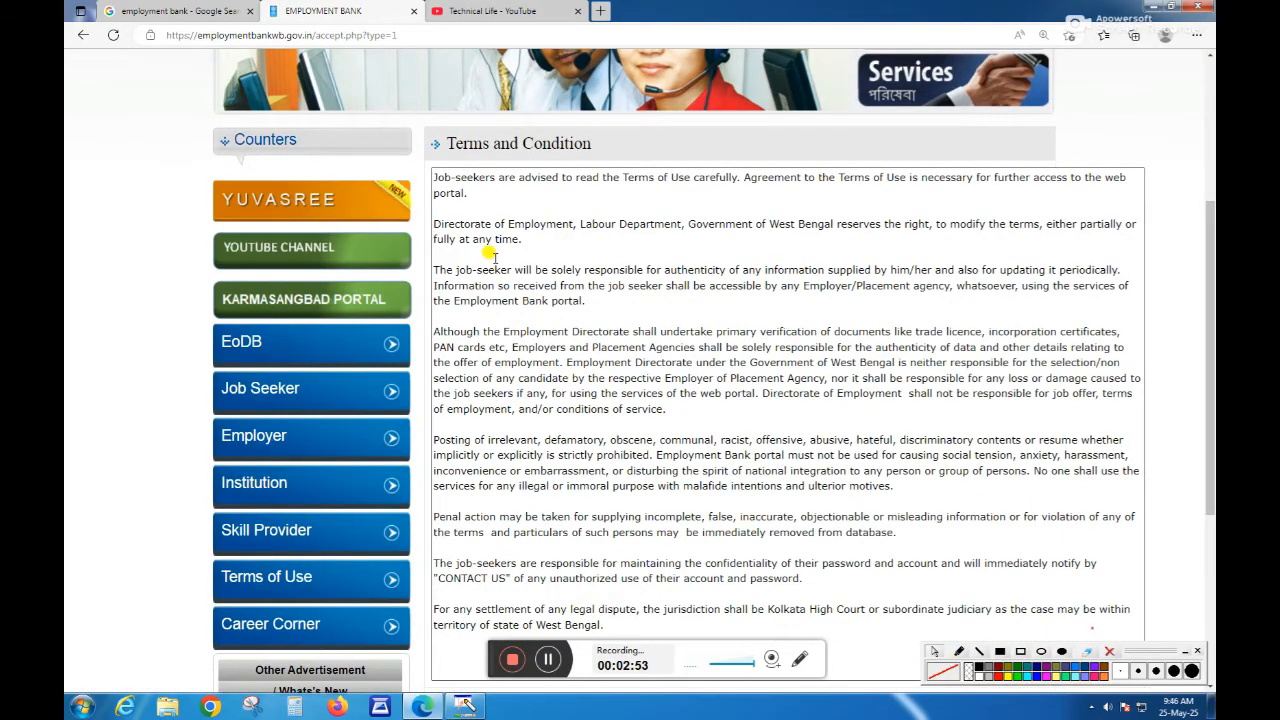
scroll(505, 240, down, 1)
scroll(531, 287, down, 1)
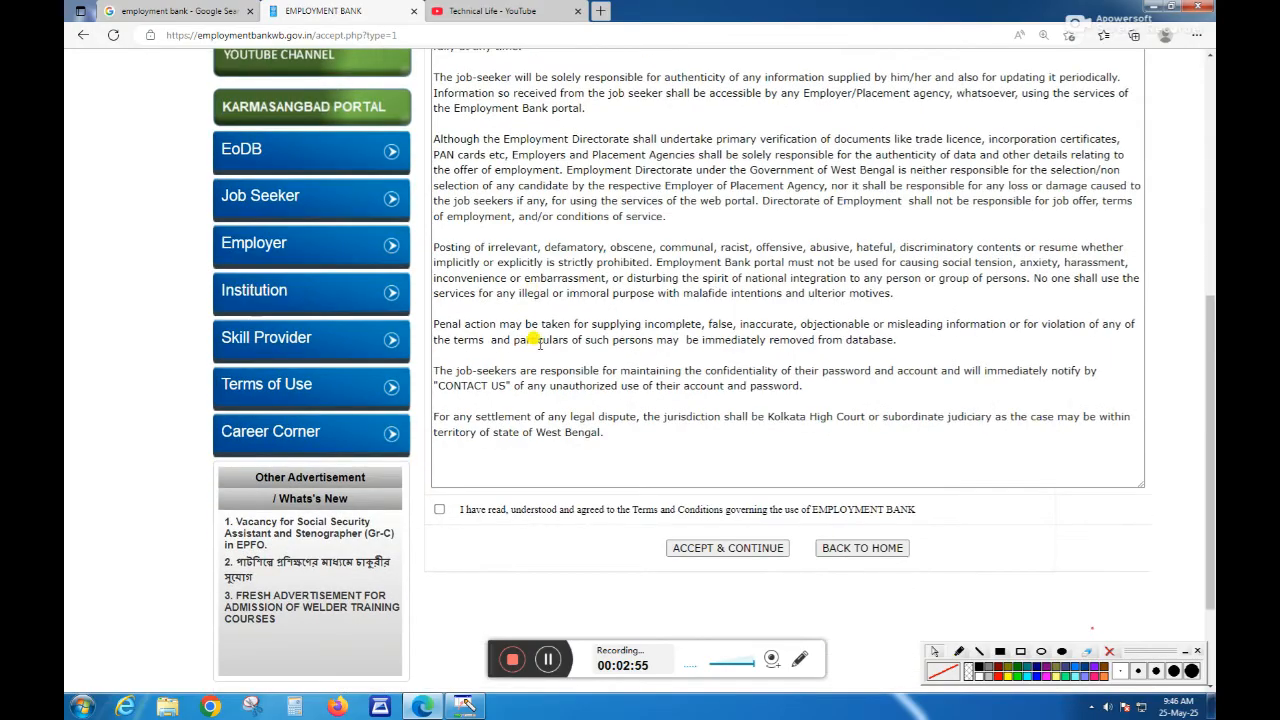
click(441, 510)
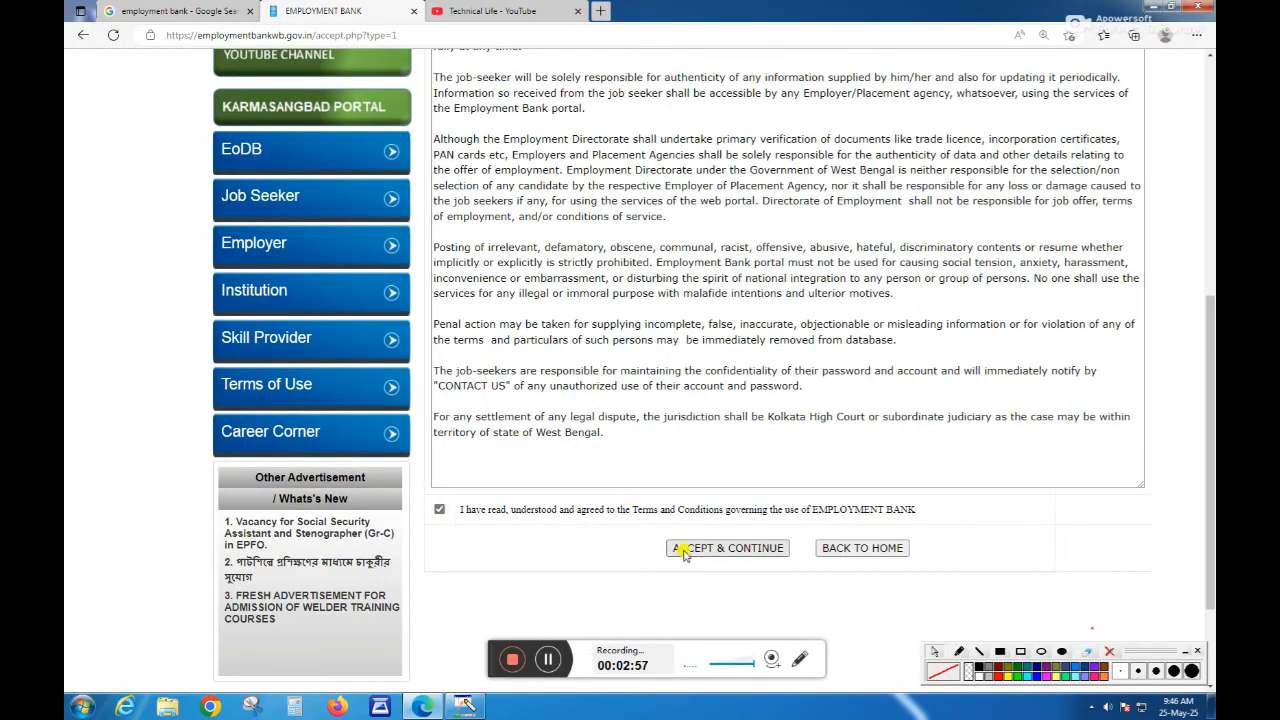
click(772, 550)
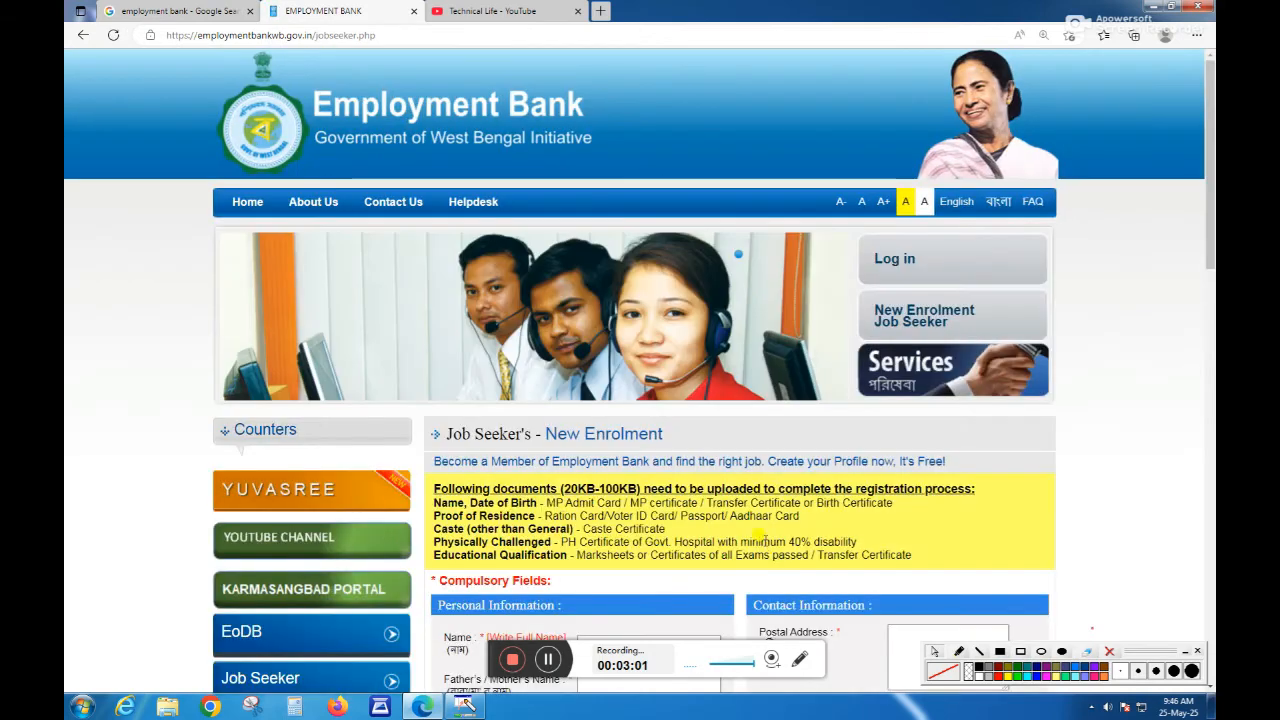
Step: Examine the enrolment form's list of required documents, highlighting the permitted file size, residence proofs and Caste Certificate
scroll(751, 533, down, 2)
scroll(751, 533, down, 3)
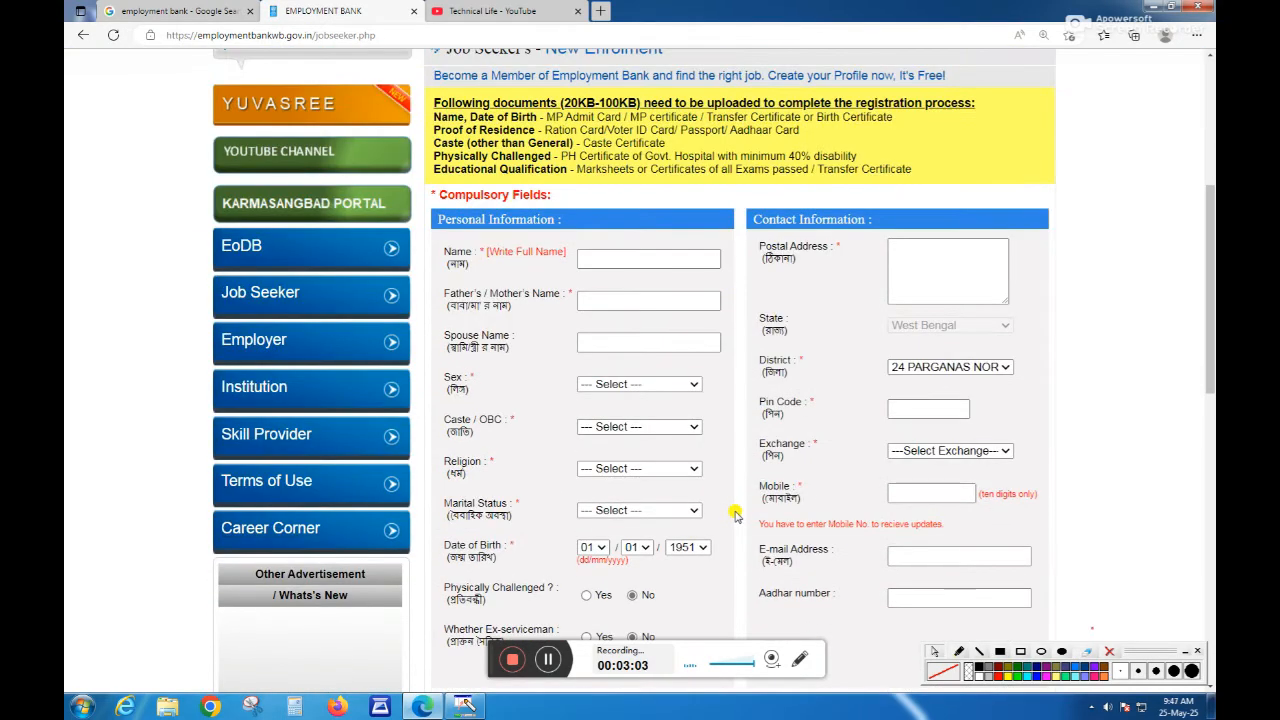
scroll(814, 425, up, 1)
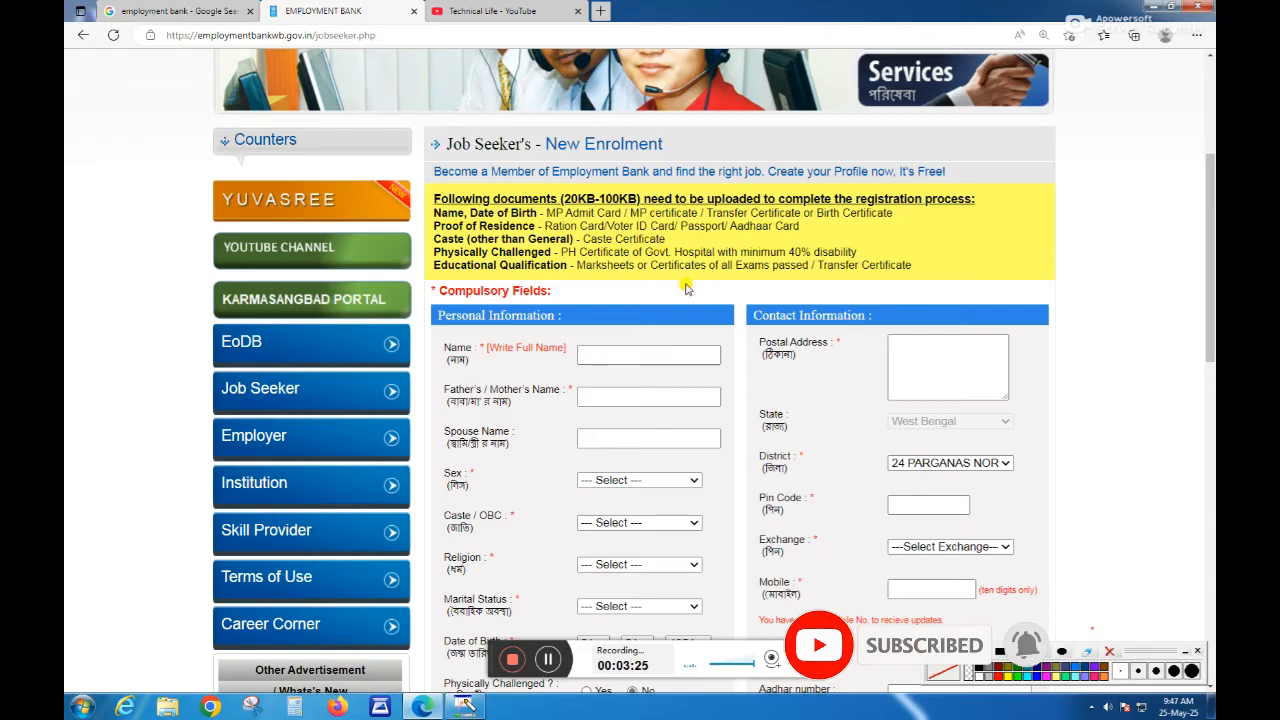
drag(435, 217, 548, 211)
click(552, 213)
drag(563, 197, 632, 209)
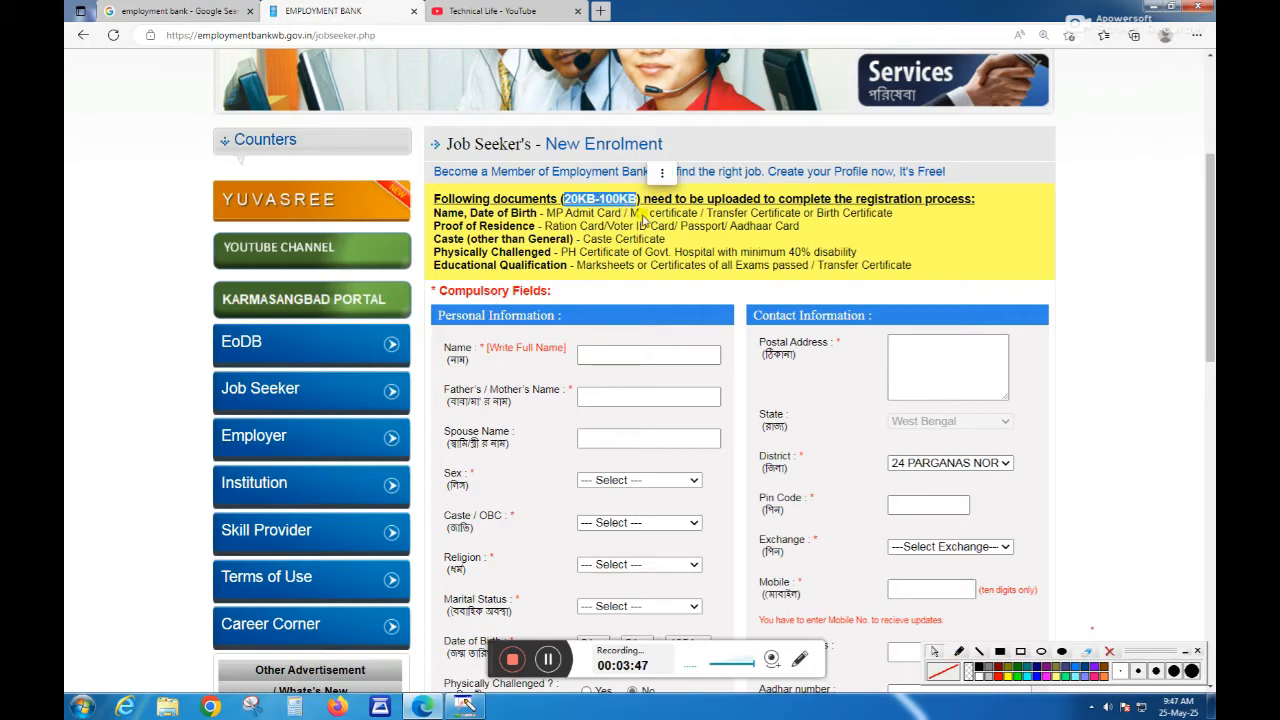
click(640, 215)
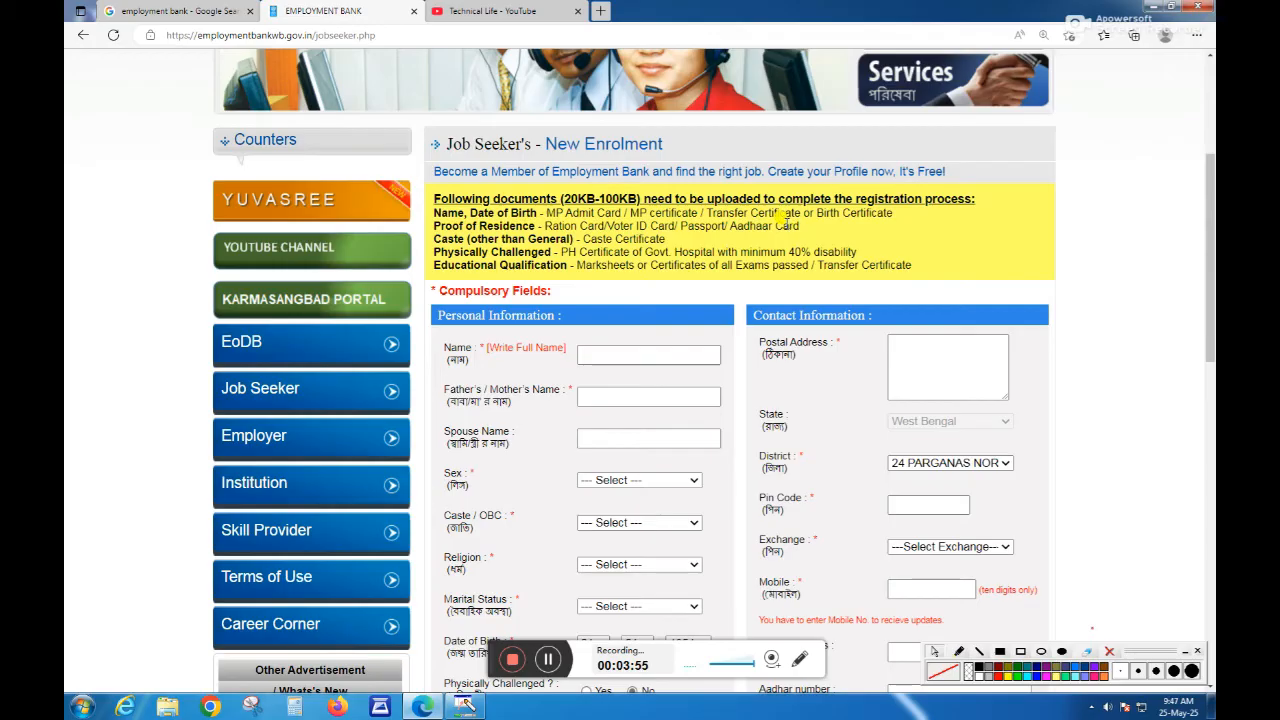
drag(799, 225, 543, 225)
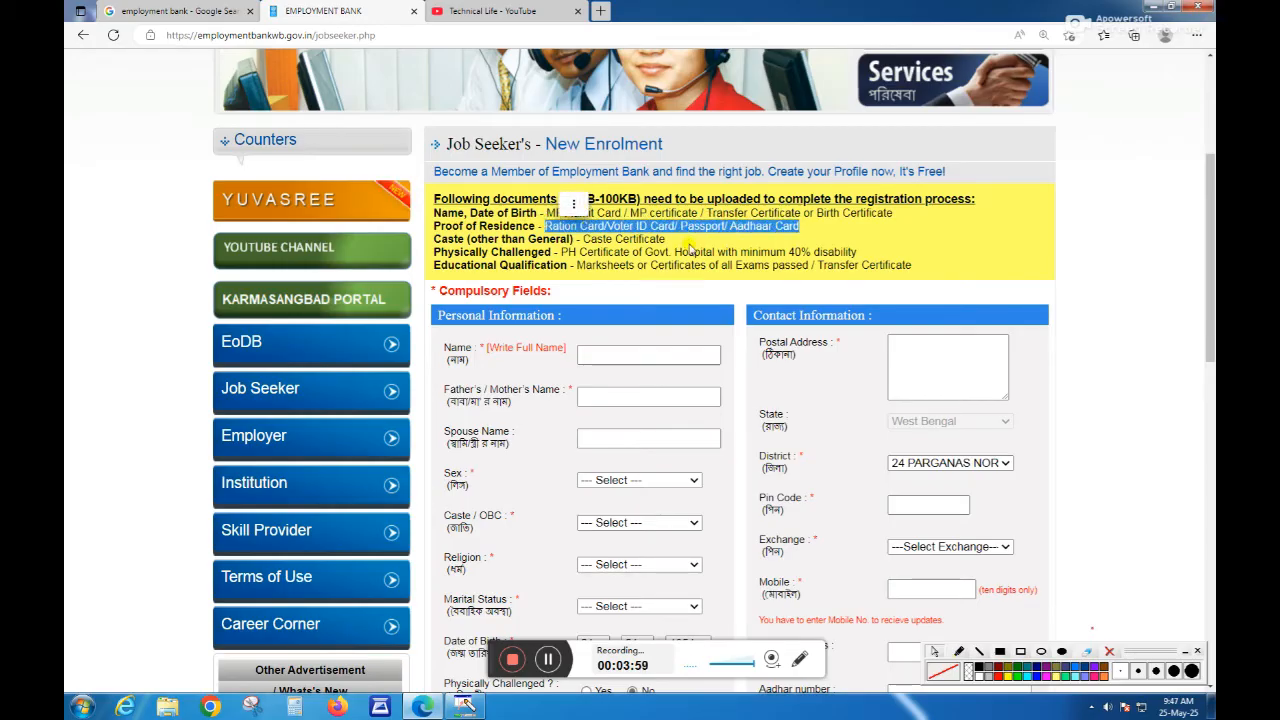
click(690, 248)
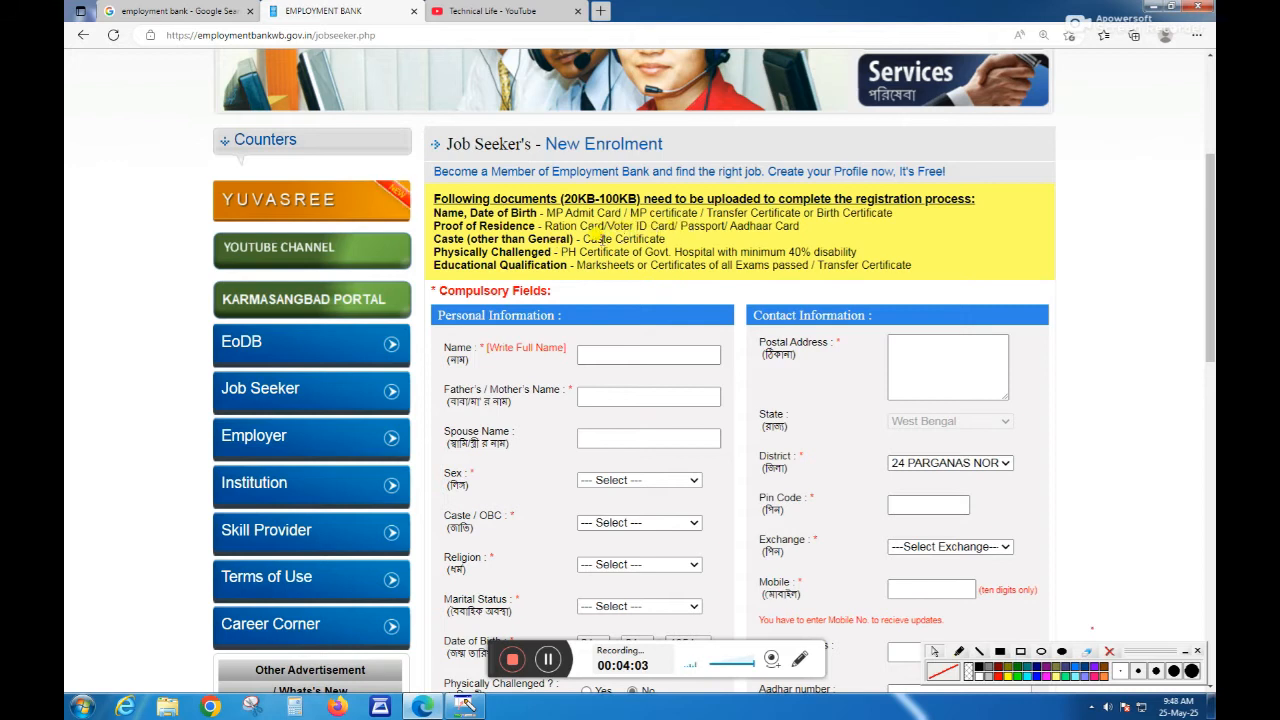
drag(662, 236, 586, 229)
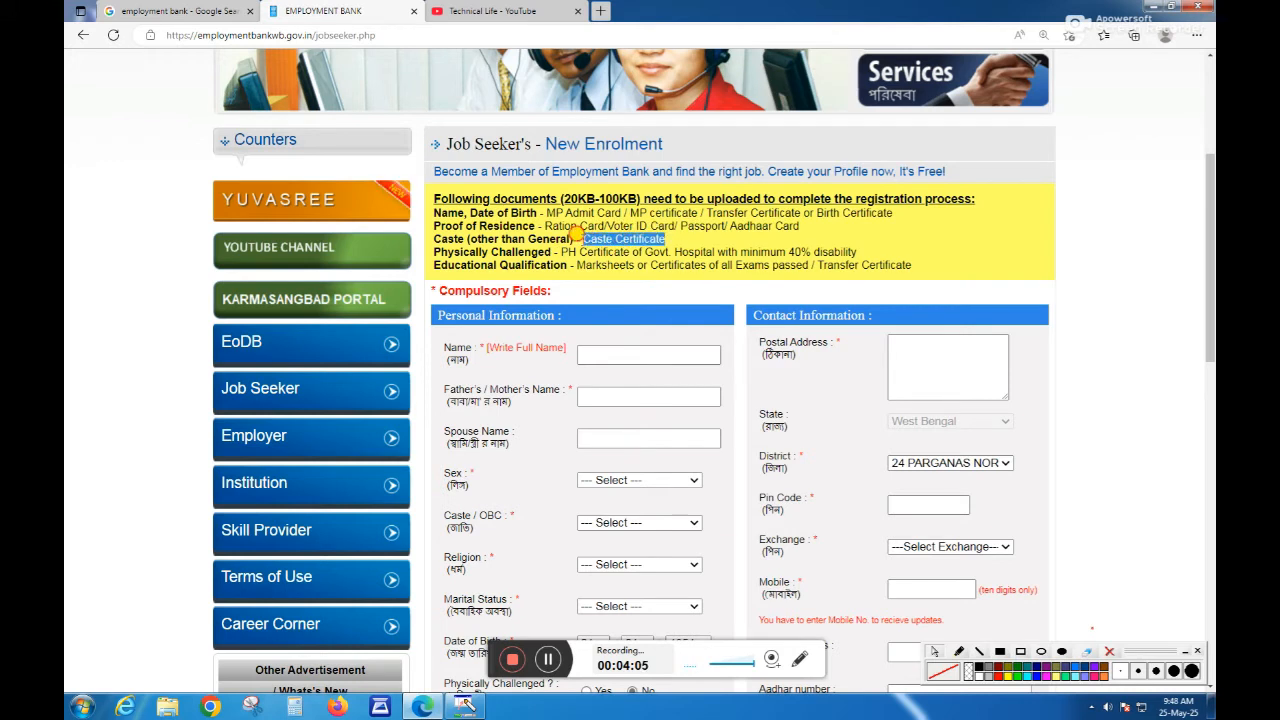
click(674, 245)
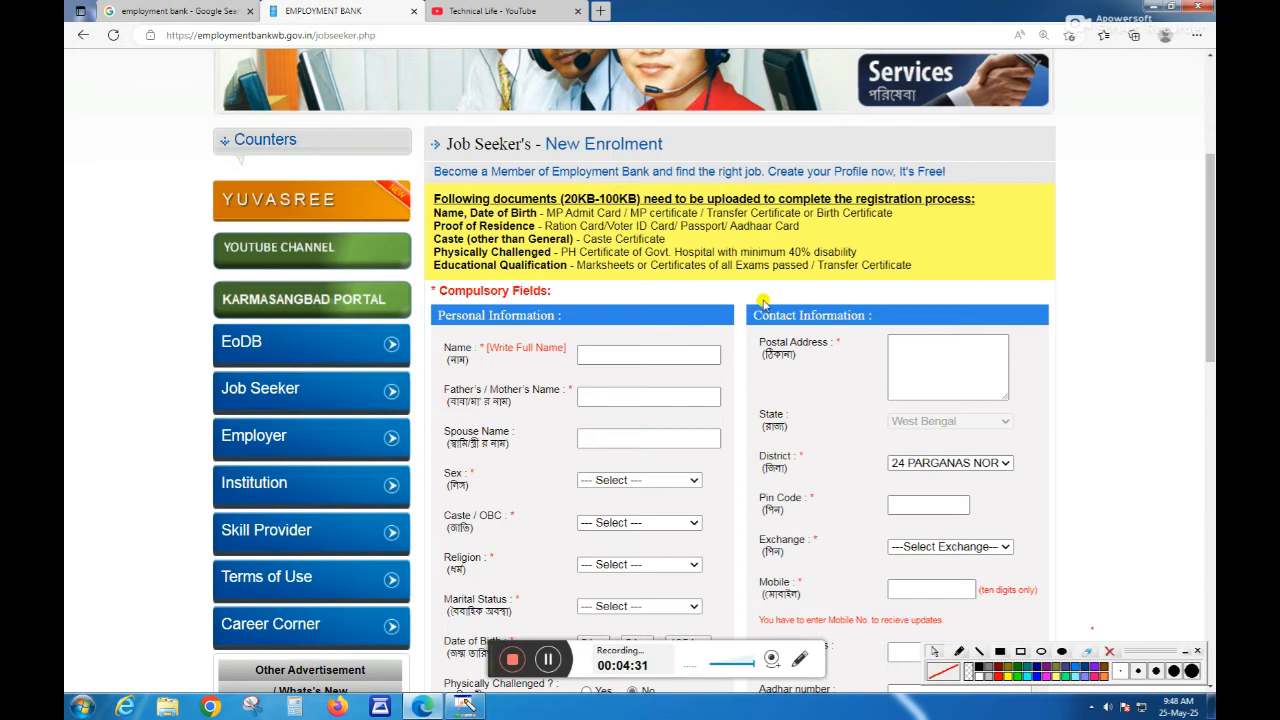
Step: Outline the Name, Father's / Mother's Name and Spouse Name fields with red annotation rectangles
scroll(798, 290, down, 2)
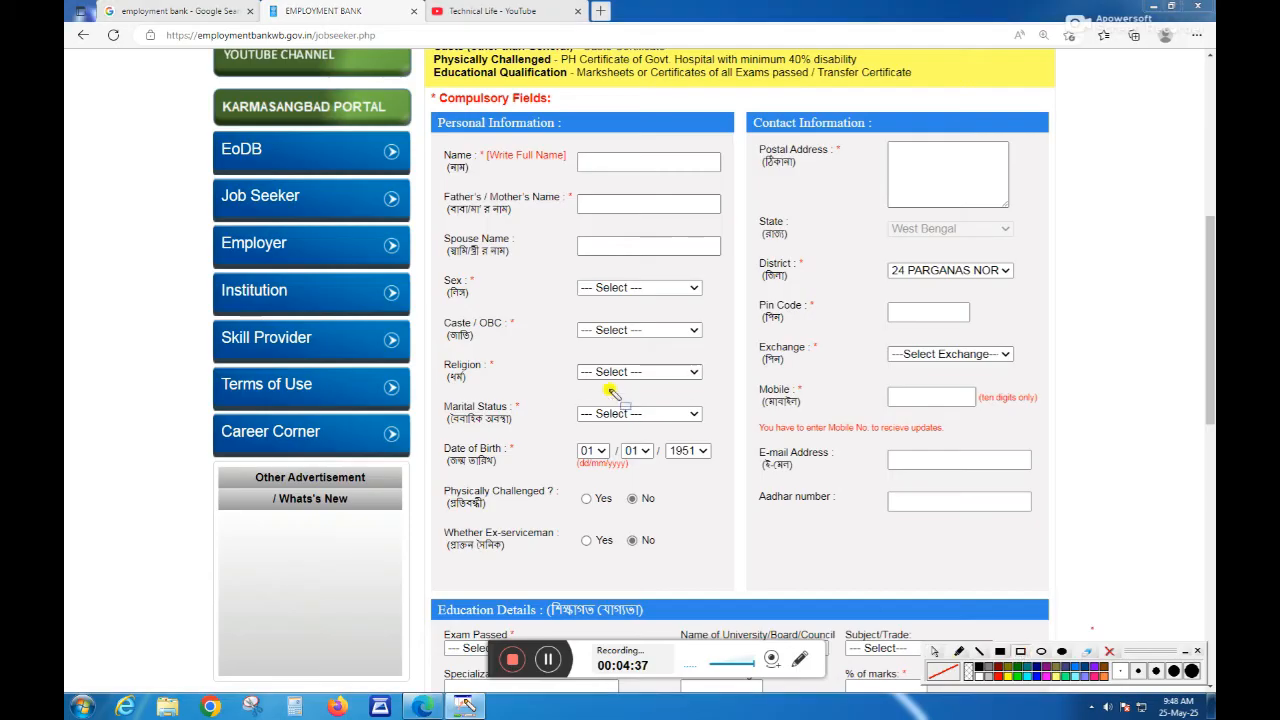
mouse_move(437, 141)
mouse_down()
mouse_move(486, 178)
mouse_move(726, 180)
mouse_up()
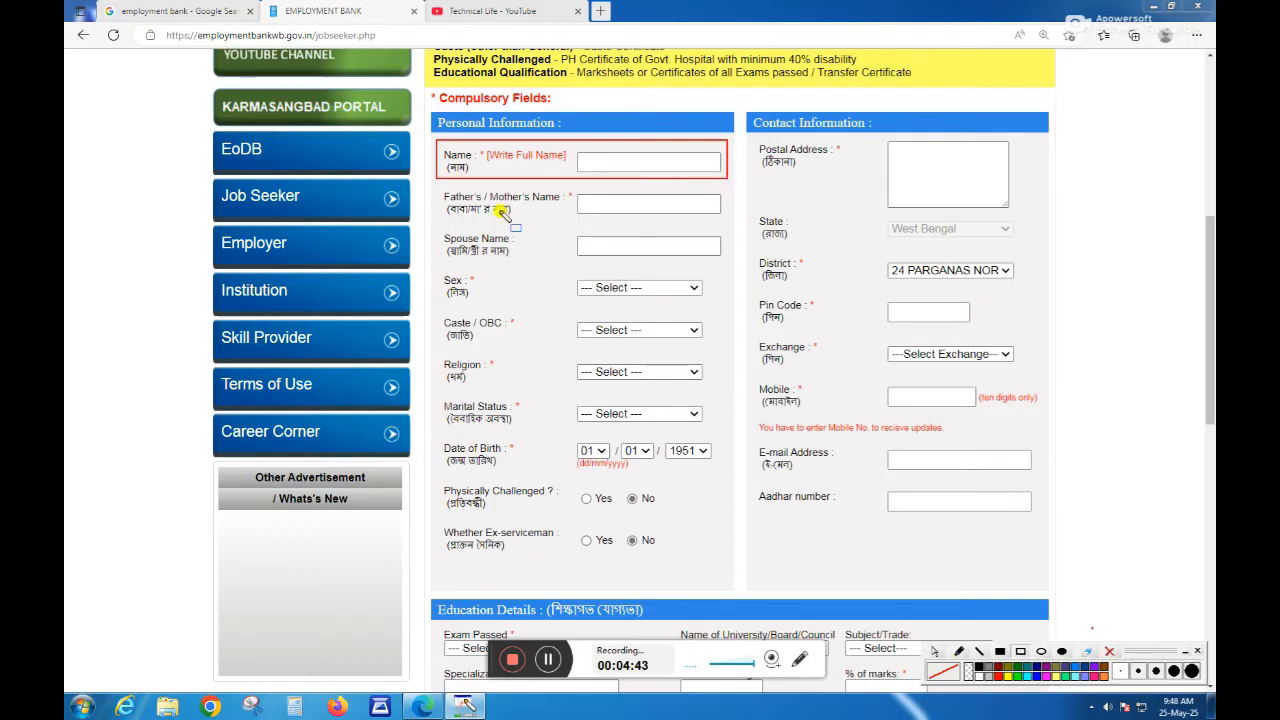
mouse_move(440, 188)
mouse_down()
mouse_move(480, 218)
mouse_move(726, 217)
mouse_up()
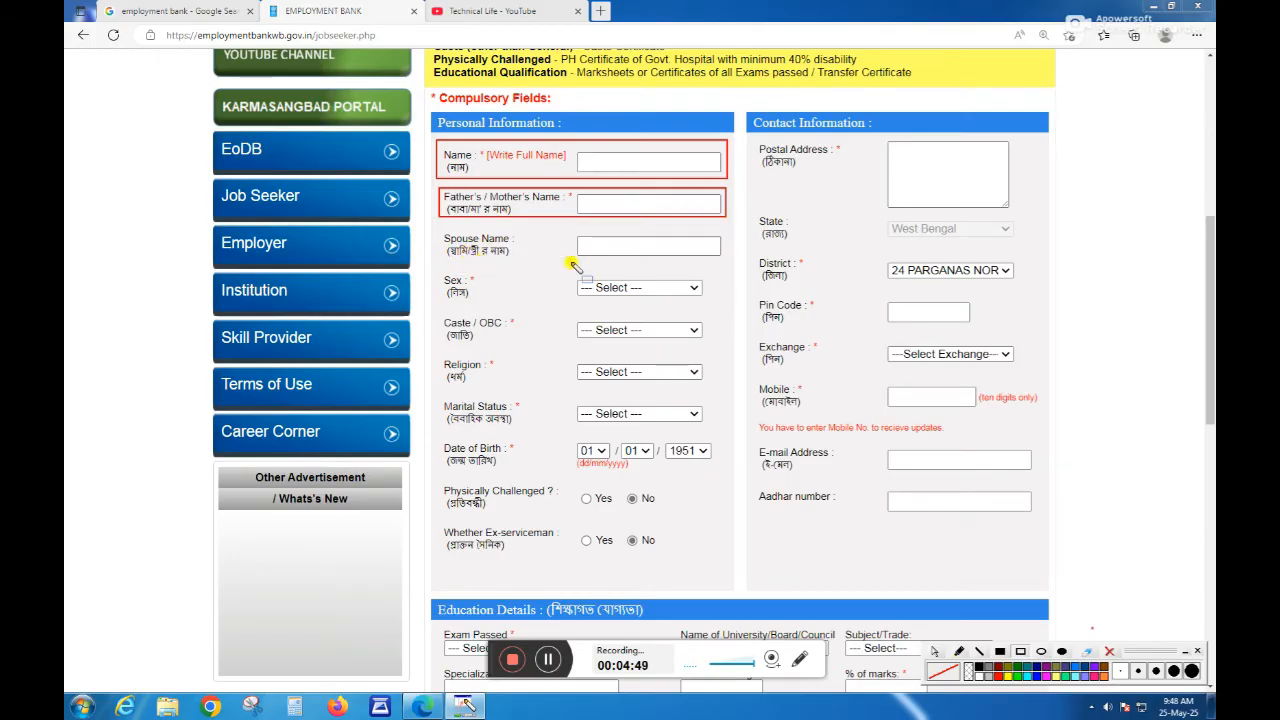
mouse_move(565, 233)
mouse_down()
mouse_move(590, 263)
mouse_move(731, 265)
mouse_up()
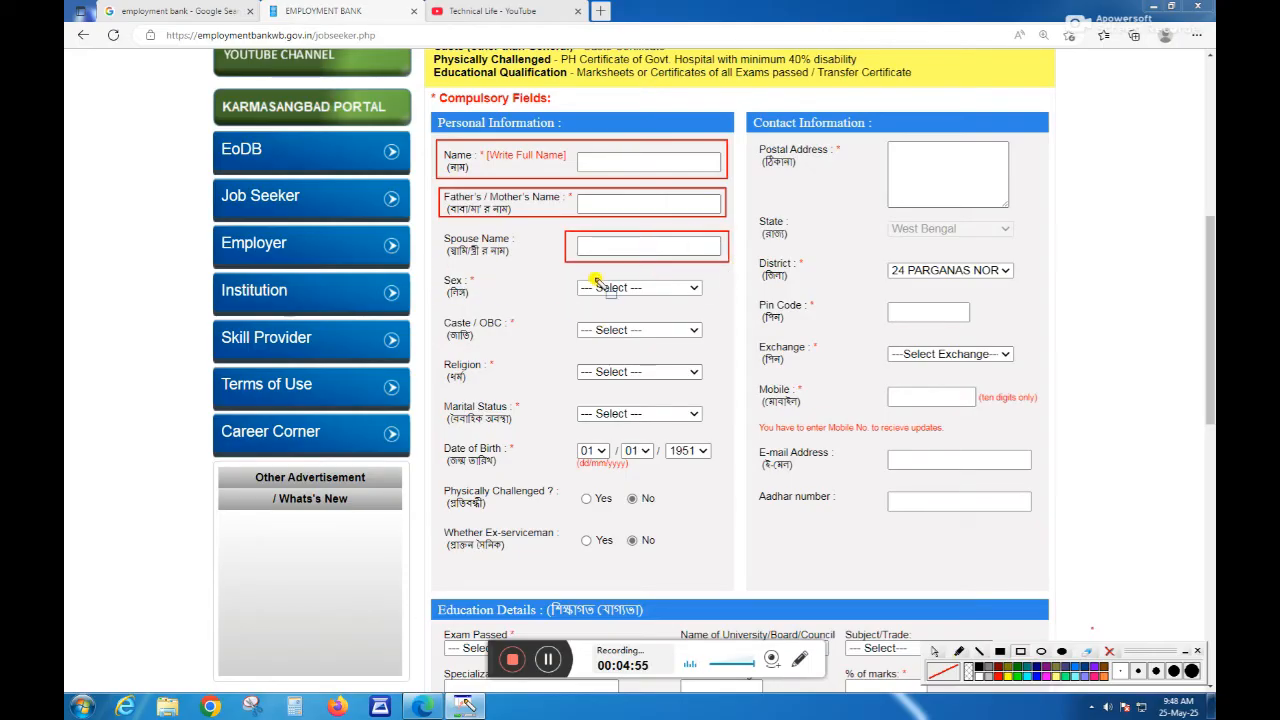
click(934, 651)
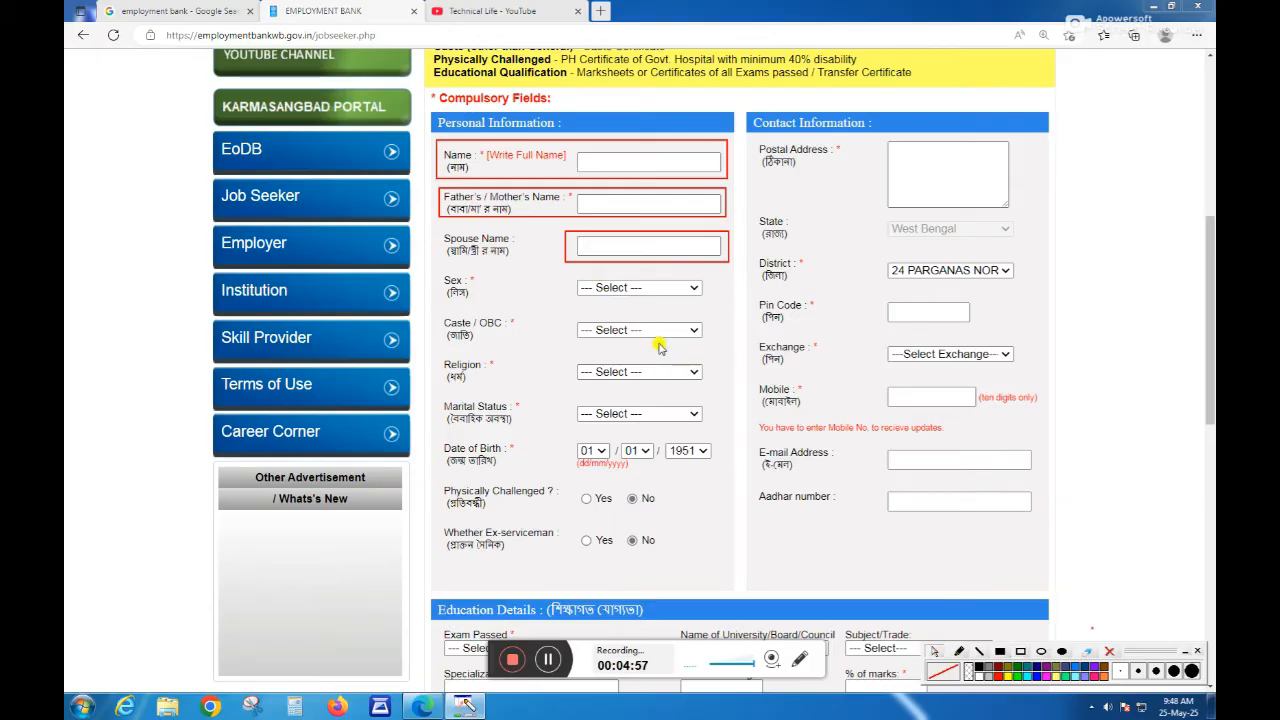
Step: Review the available choices for Sex, Caste / OBC, Religion and Marital Status without selecting any
click(665, 288)
click(533, 305)
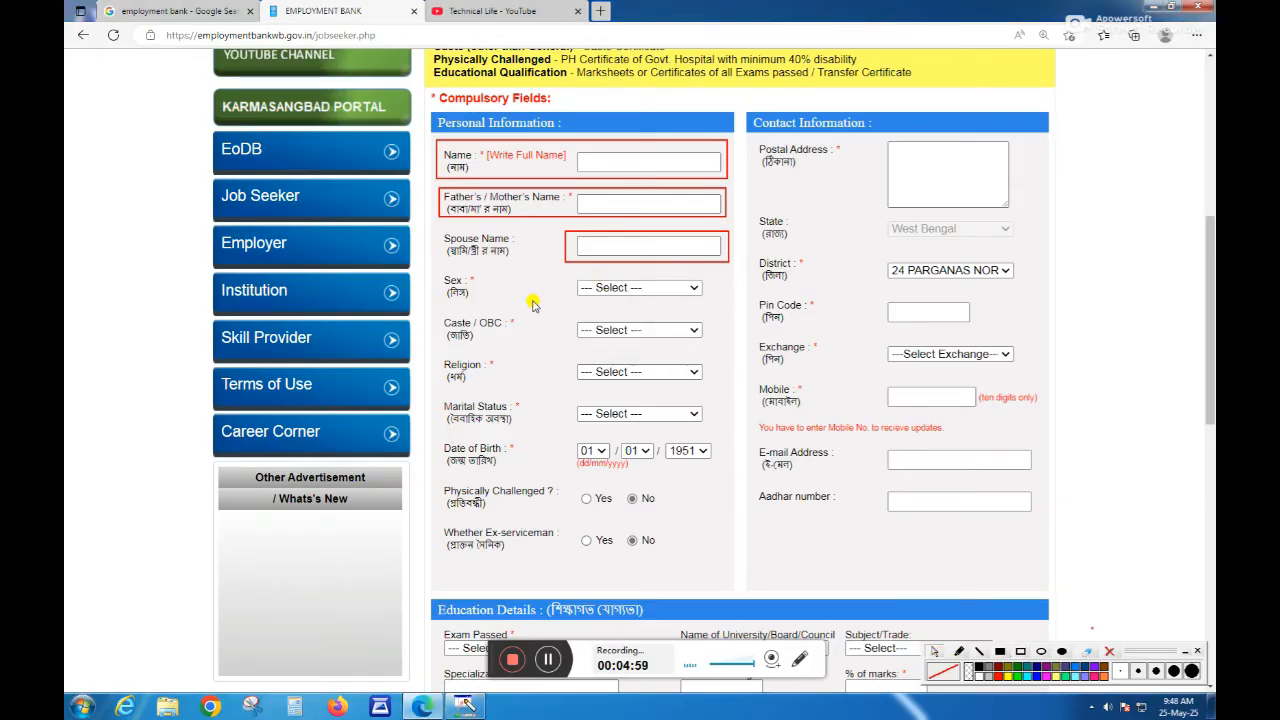
click(622, 330)
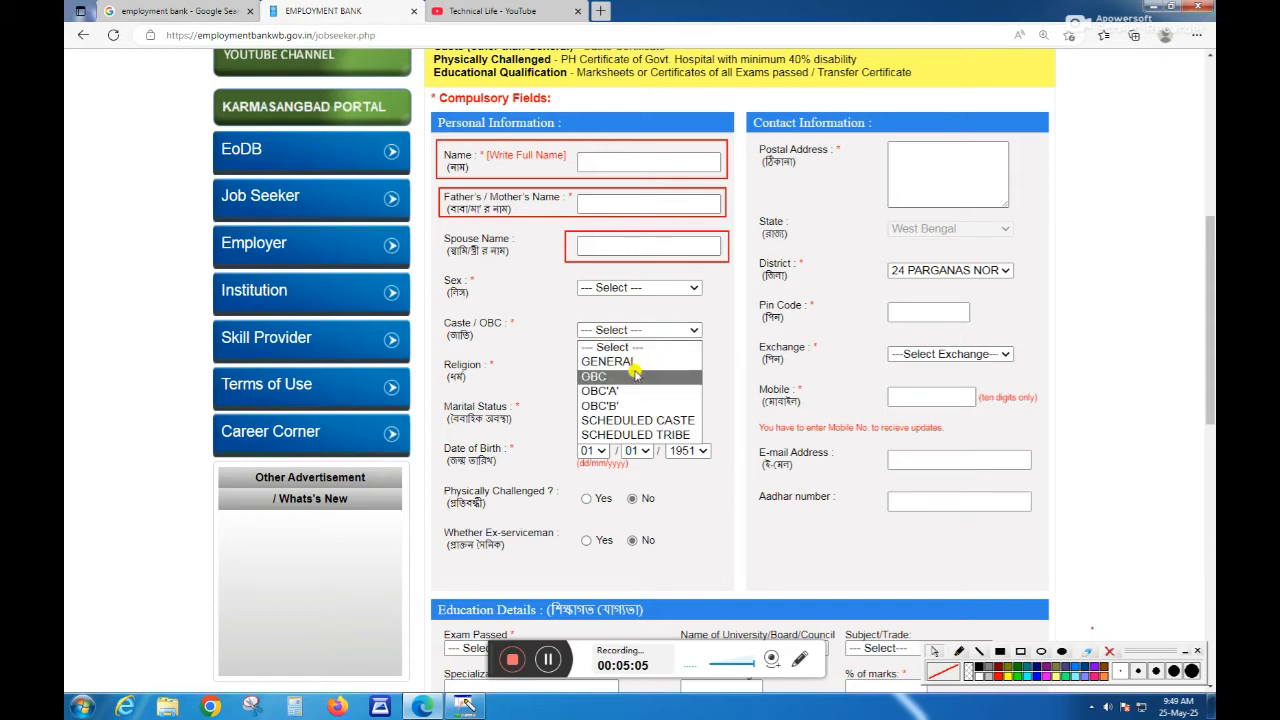
click(547, 344)
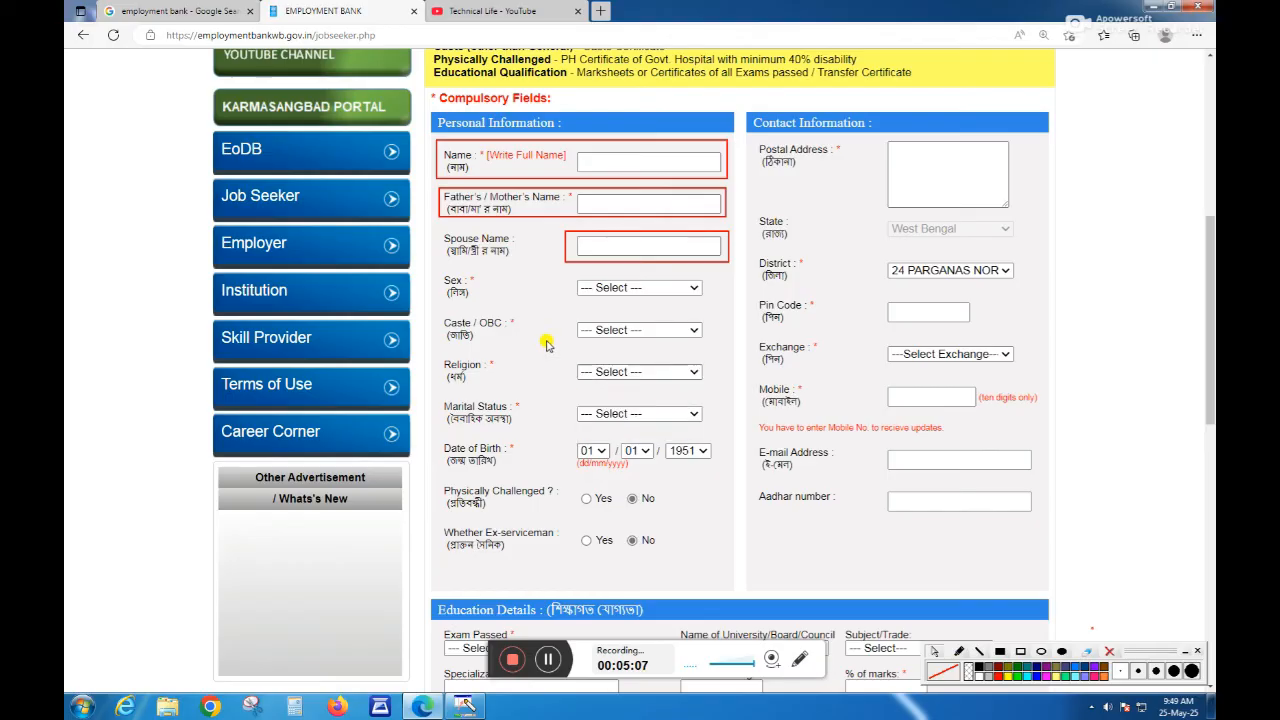
click(628, 373)
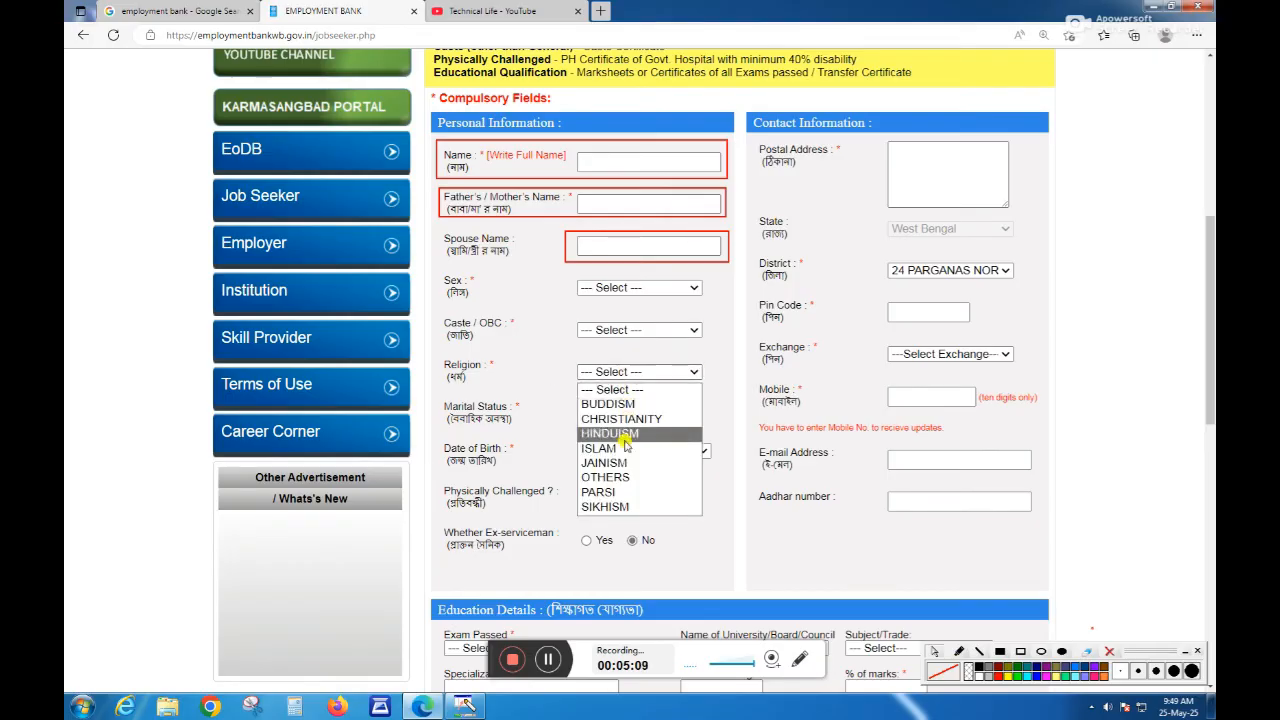
click(538, 372)
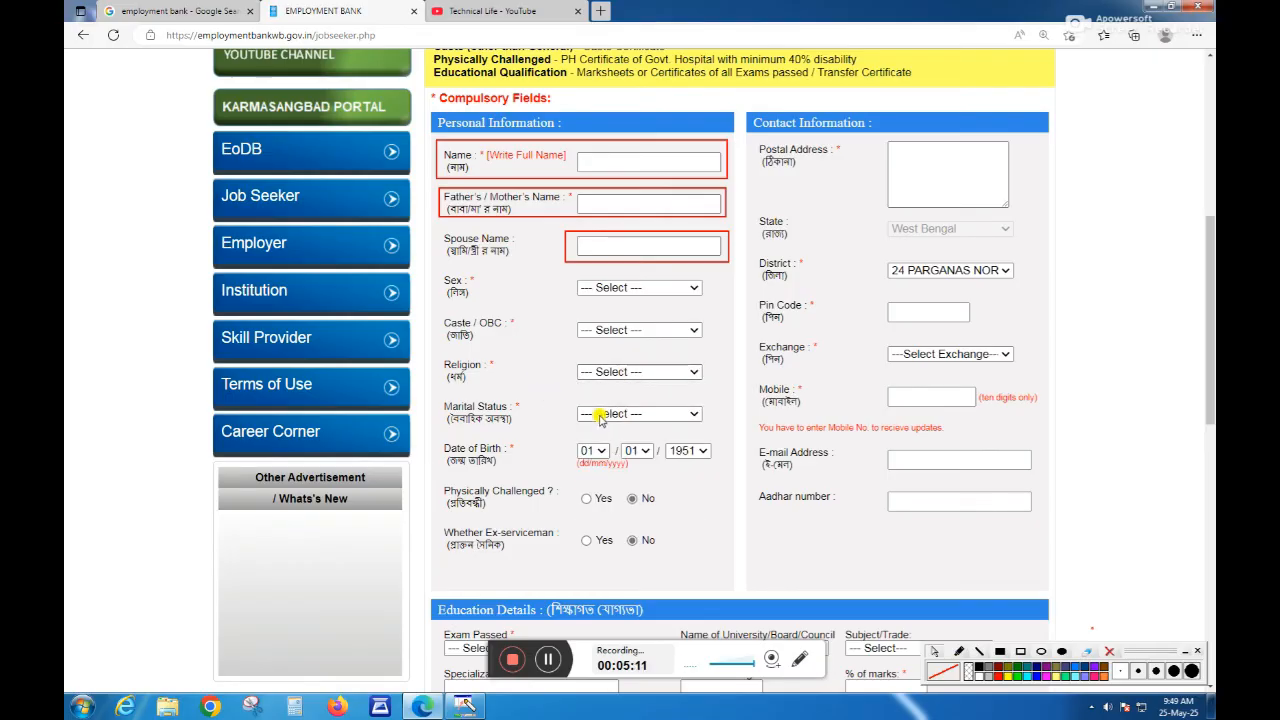
click(652, 410)
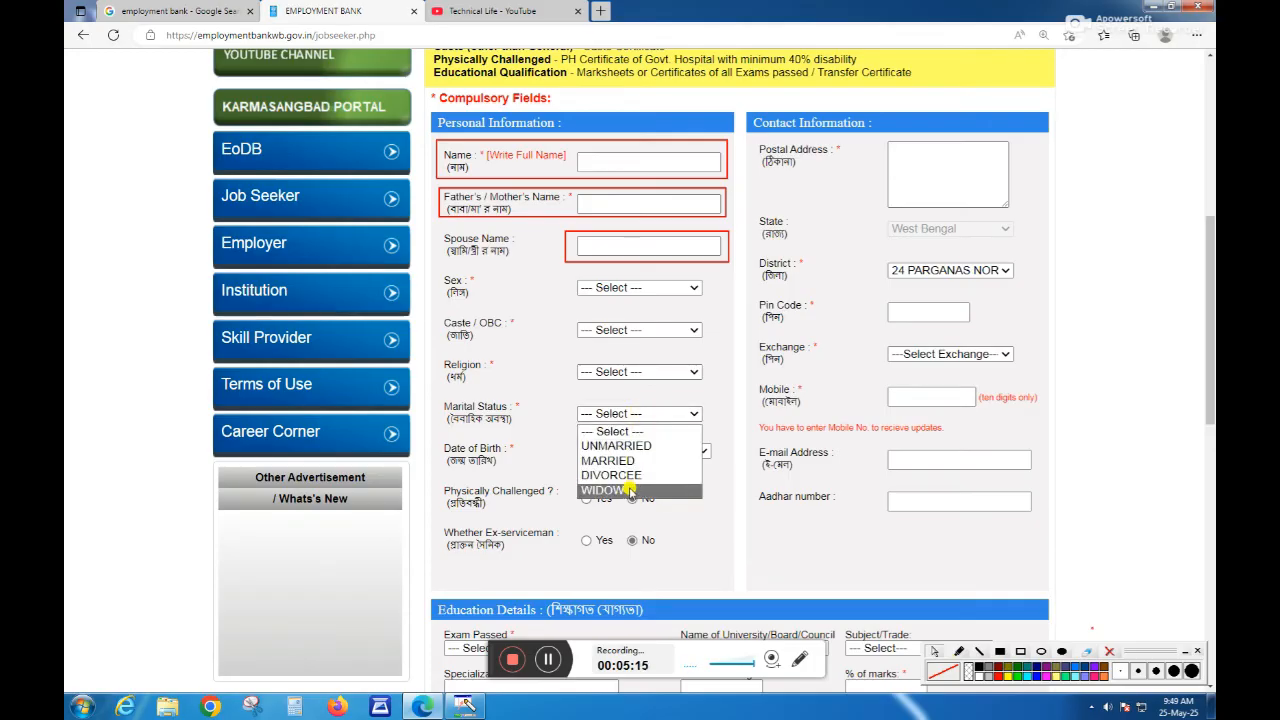
click(533, 391)
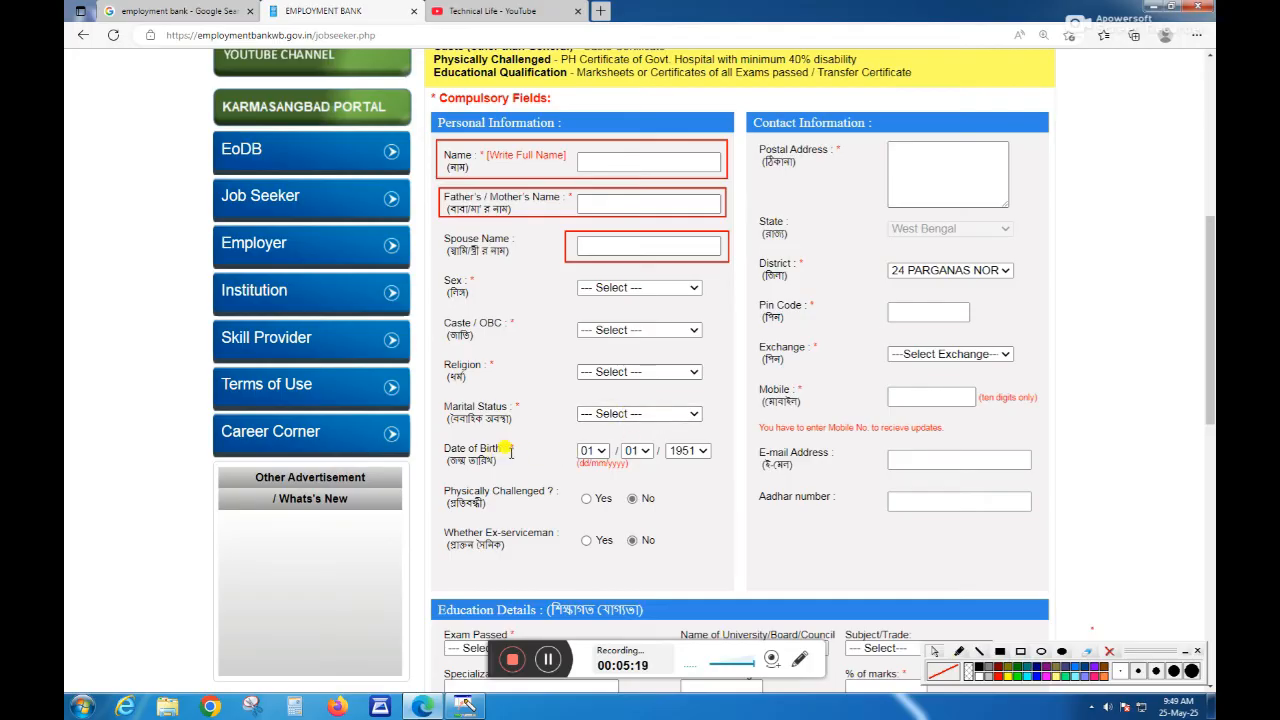
Step: Review the day, month and year choices for Date of Birth without changing them
click(590, 451)
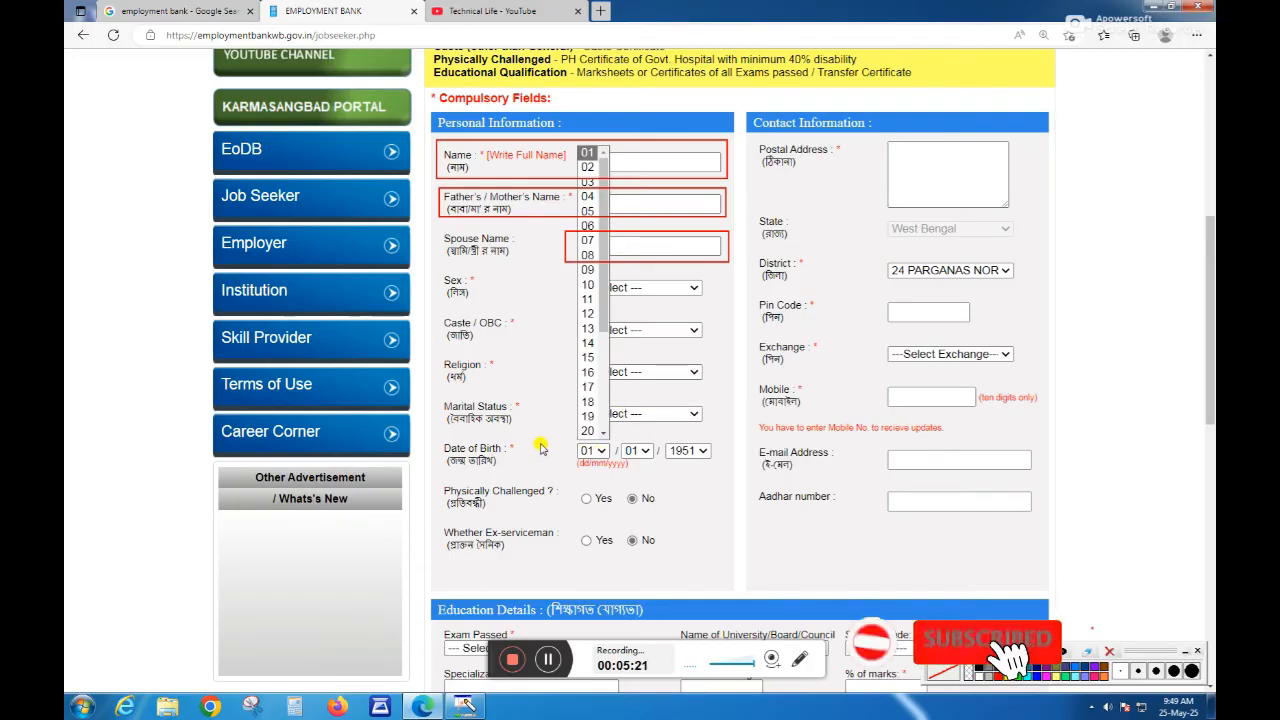
click(560, 440)
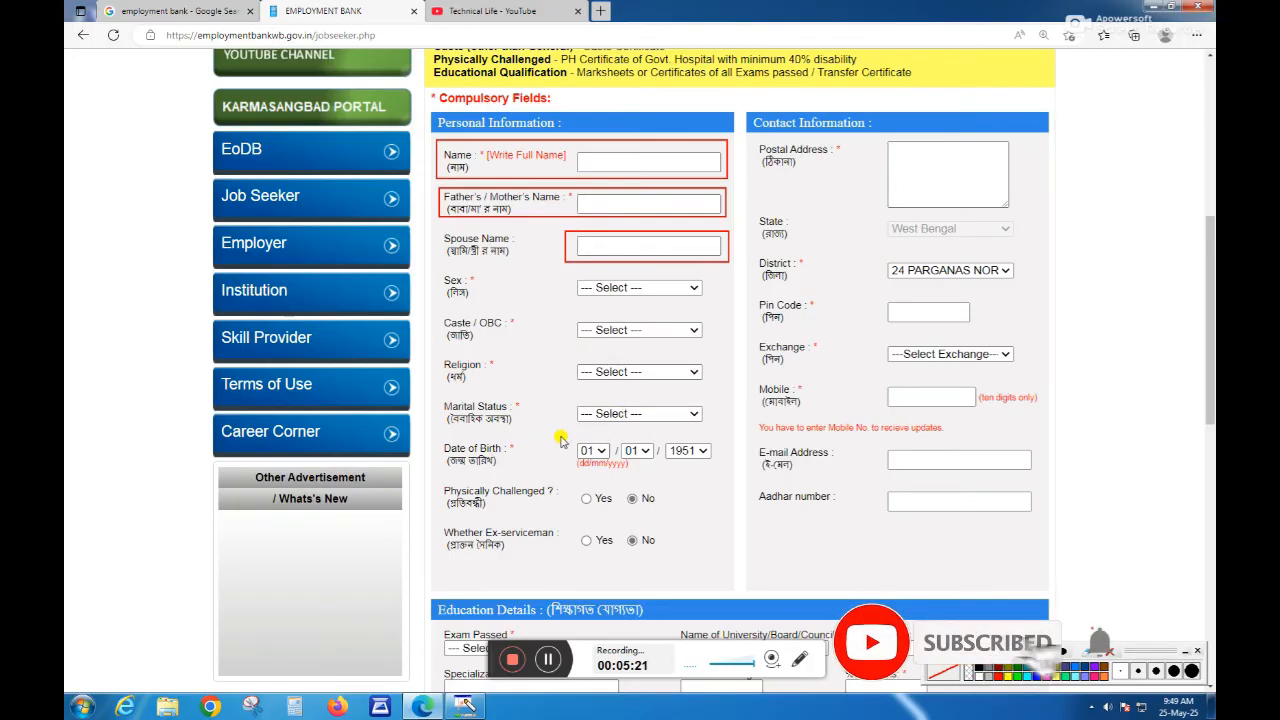
click(640, 451)
click(680, 468)
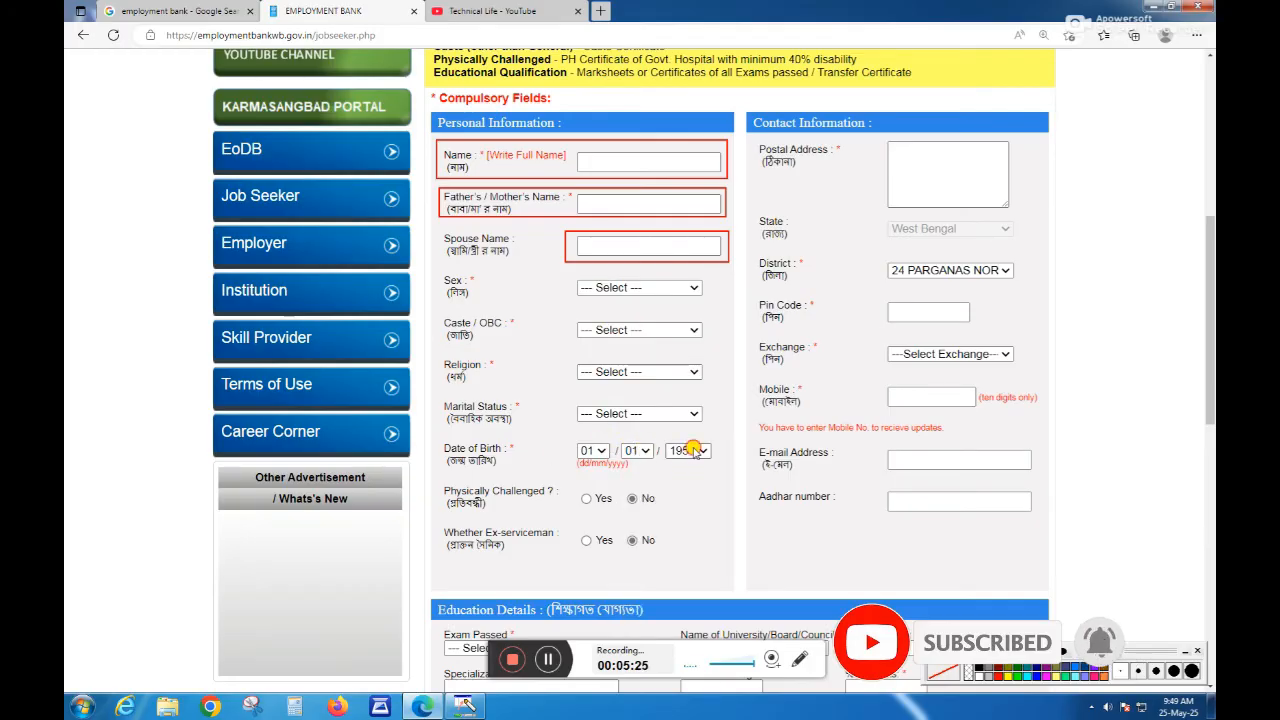
click(693, 451)
scroll(685, 310, down, 1)
click(728, 390)
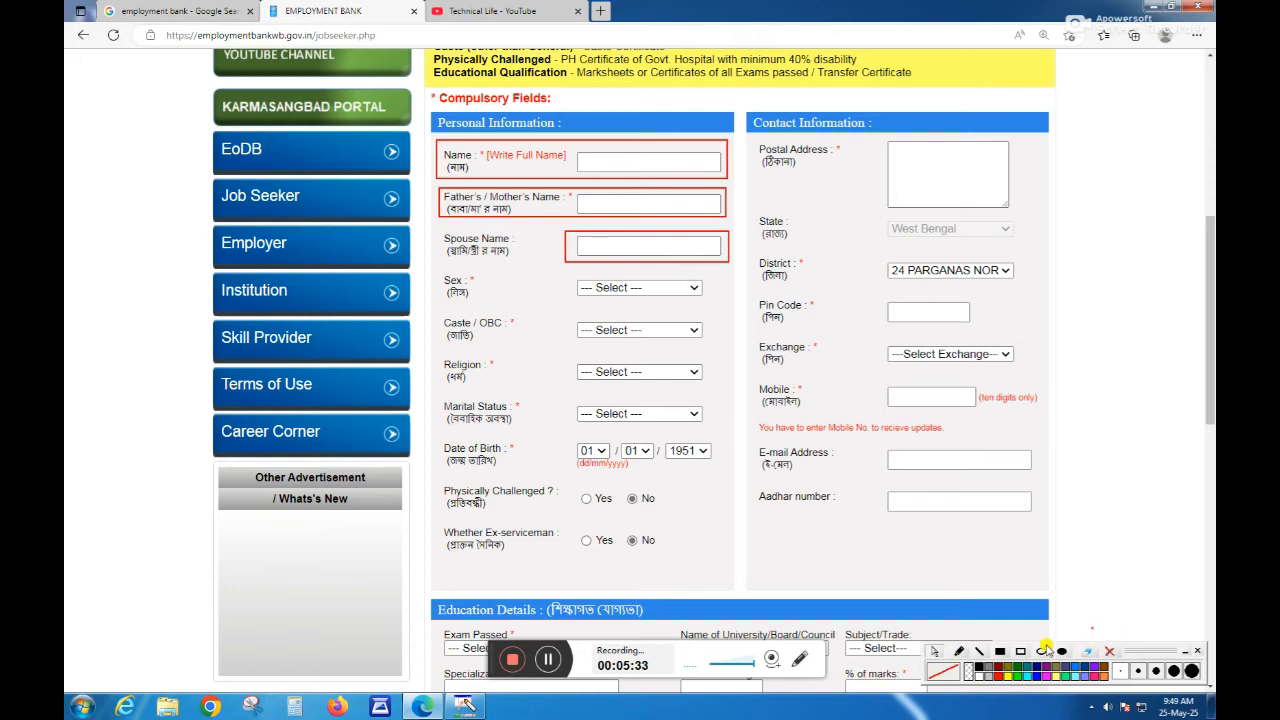
click(551, 658)
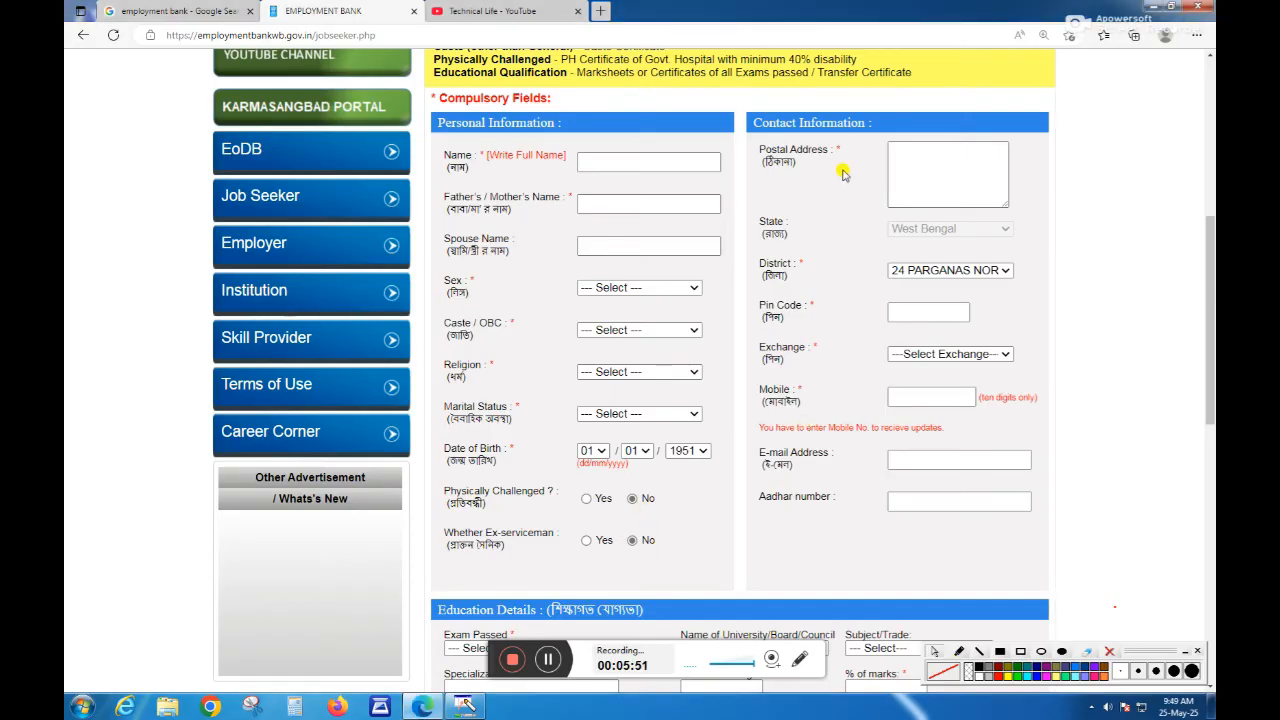
Step: Outline the Postal Address, State and District fields under Contact Information with red annotation rectangles
scroll(843, 166, up, 1)
click(896, 243)
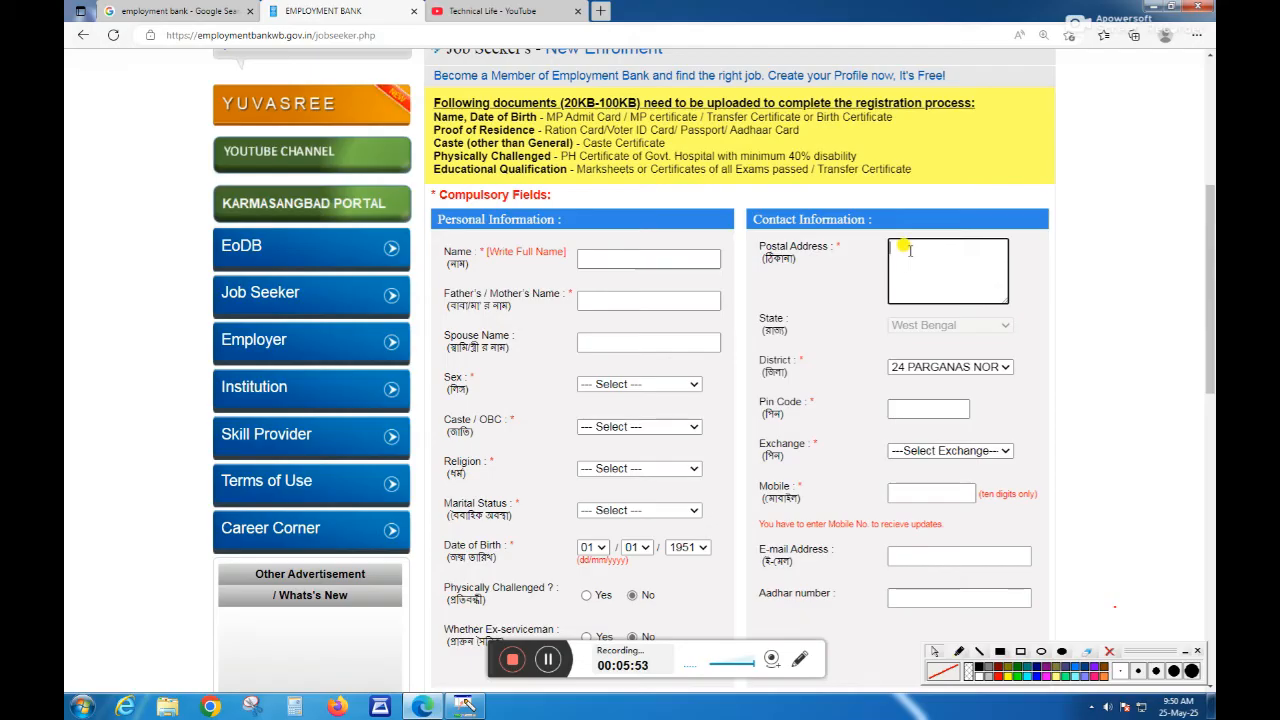
click(868, 250)
mouse_move(876, 236)
mouse_down()
mouse_move(940, 309)
mouse_move(1022, 309)
mouse_up()
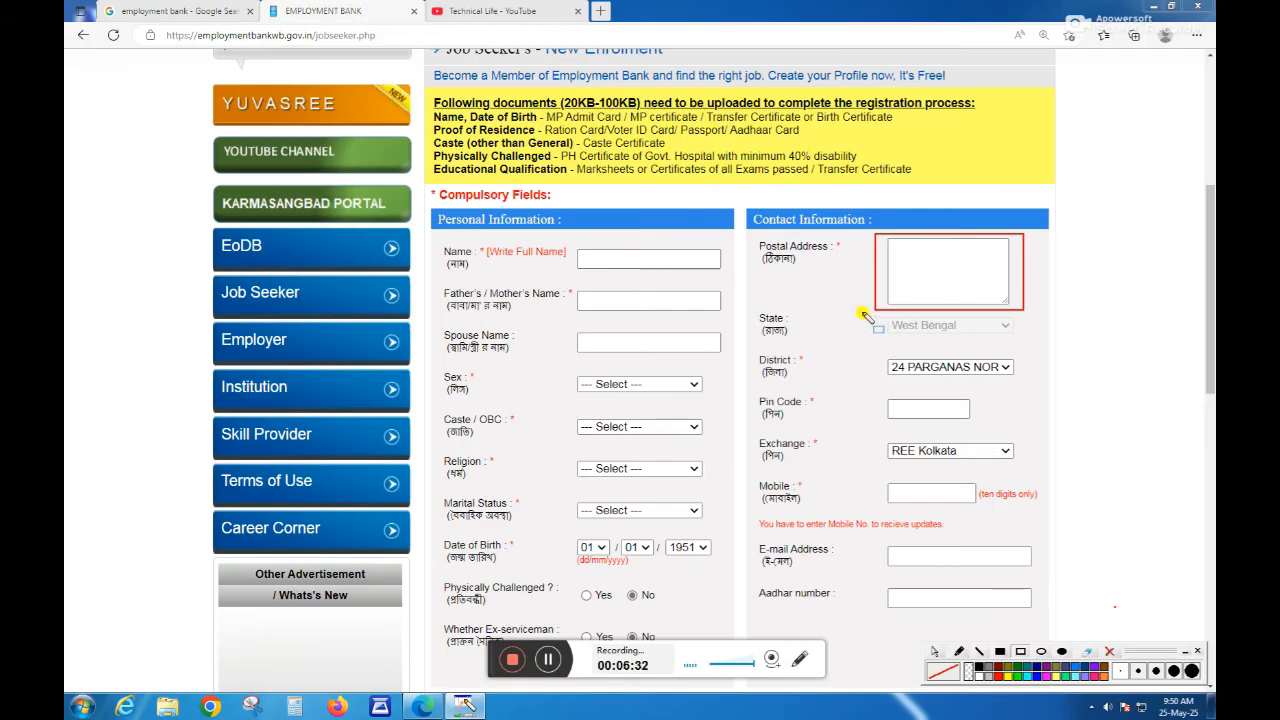
mouse_move(756, 306)
mouse_down()
mouse_move(772, 330)
mouse_move(990, 362)
mouse_move(1022, 345)
mouse_up()
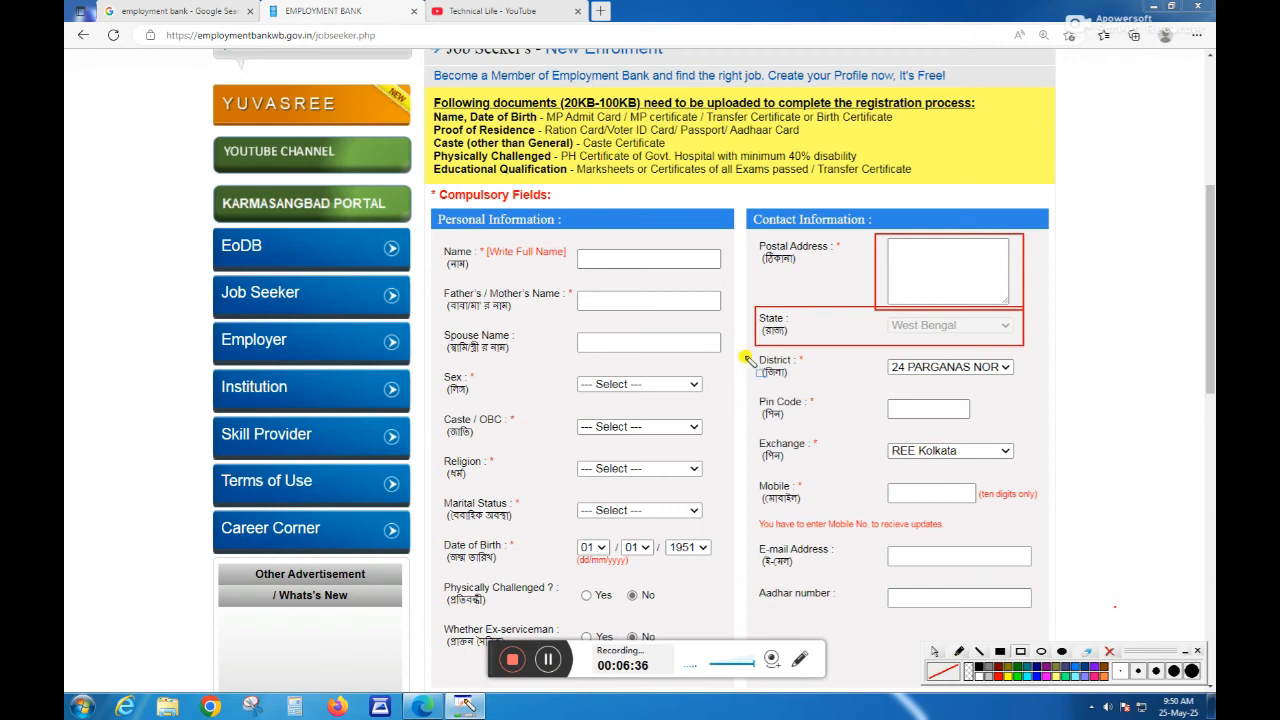
mouse_move(751, 354)
mouse_down()
mouse_move(778, 385)
mouse_move(1027, 388)
mouse_up()
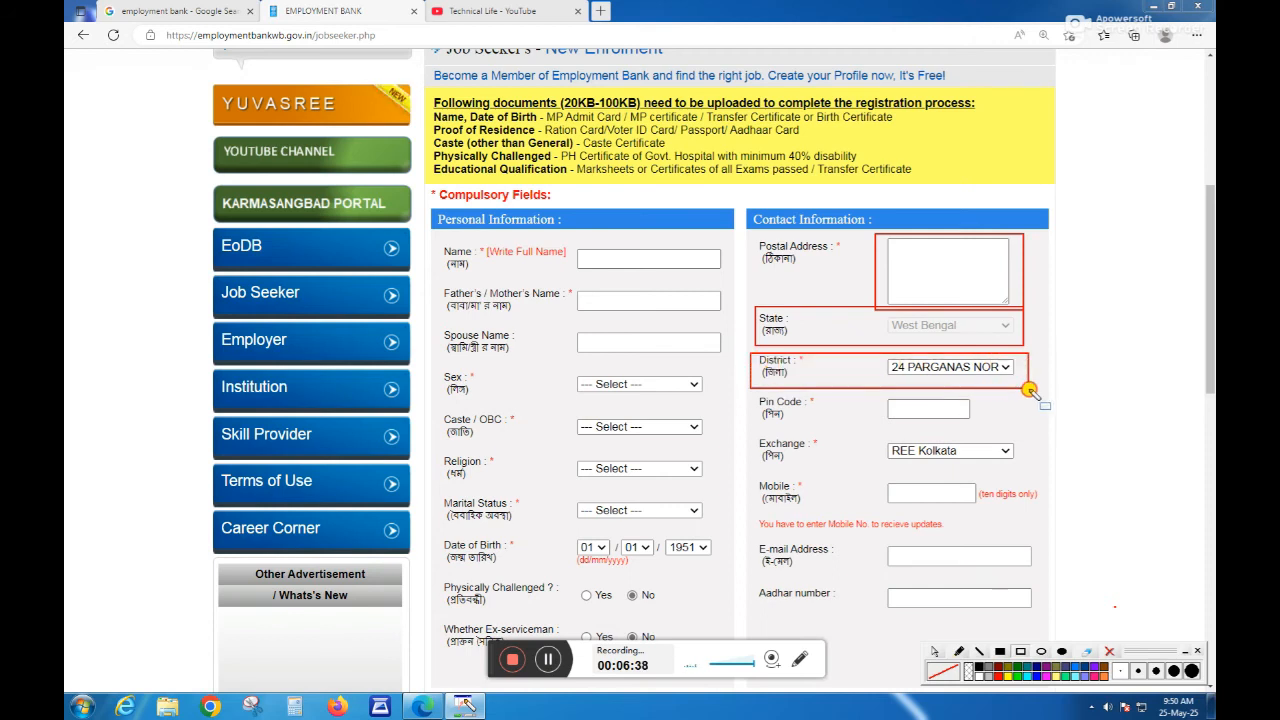
Step: Review the available choices for District without changing the selection
click(934, 651)
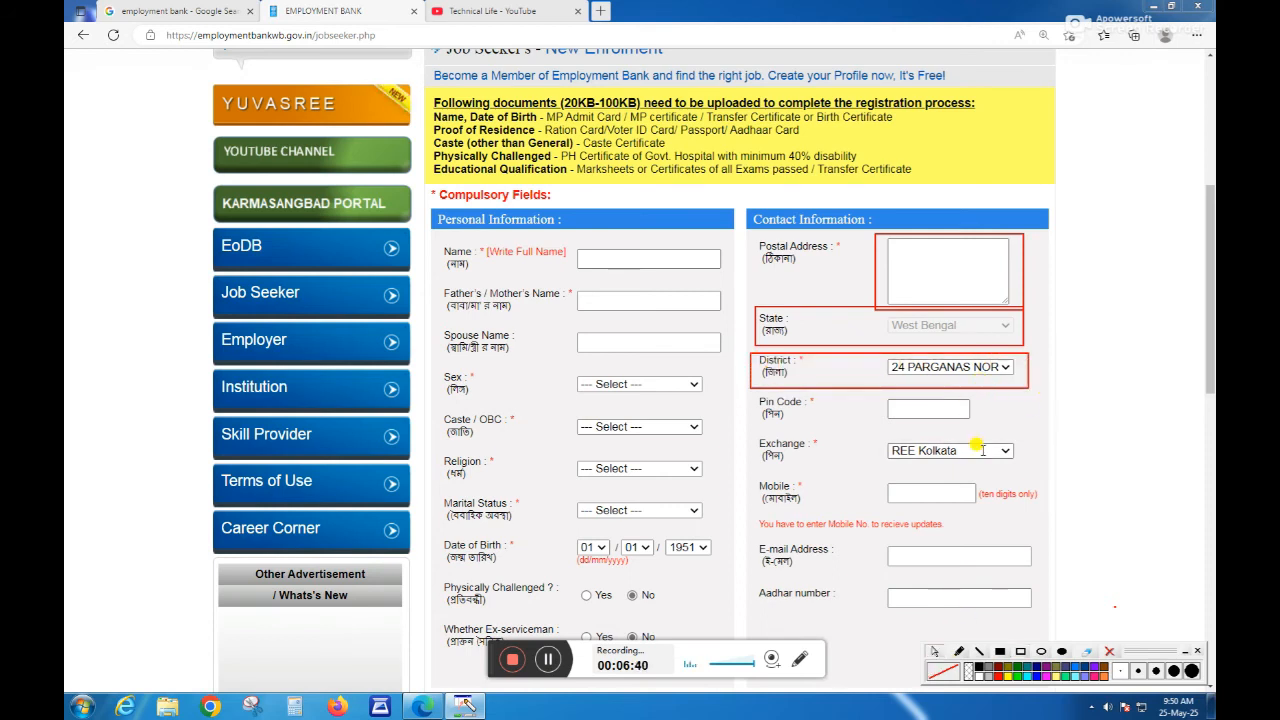
click(1002, 368)
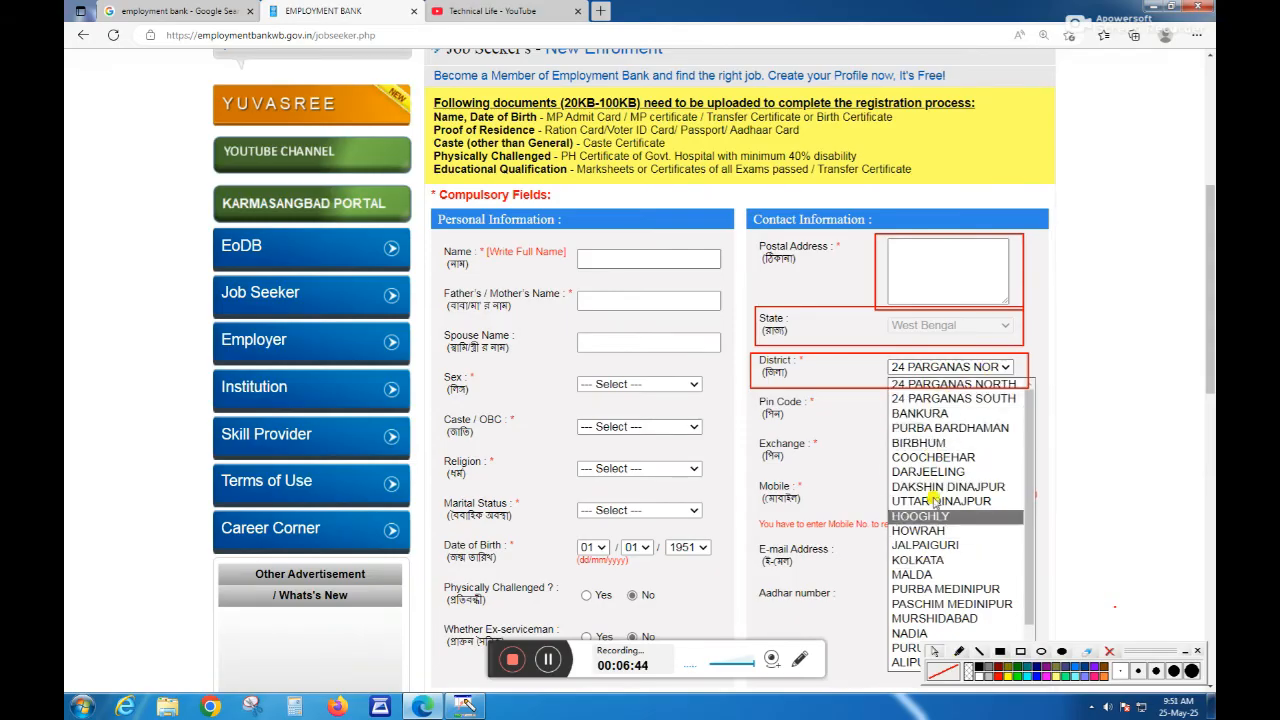
click(836, 434)
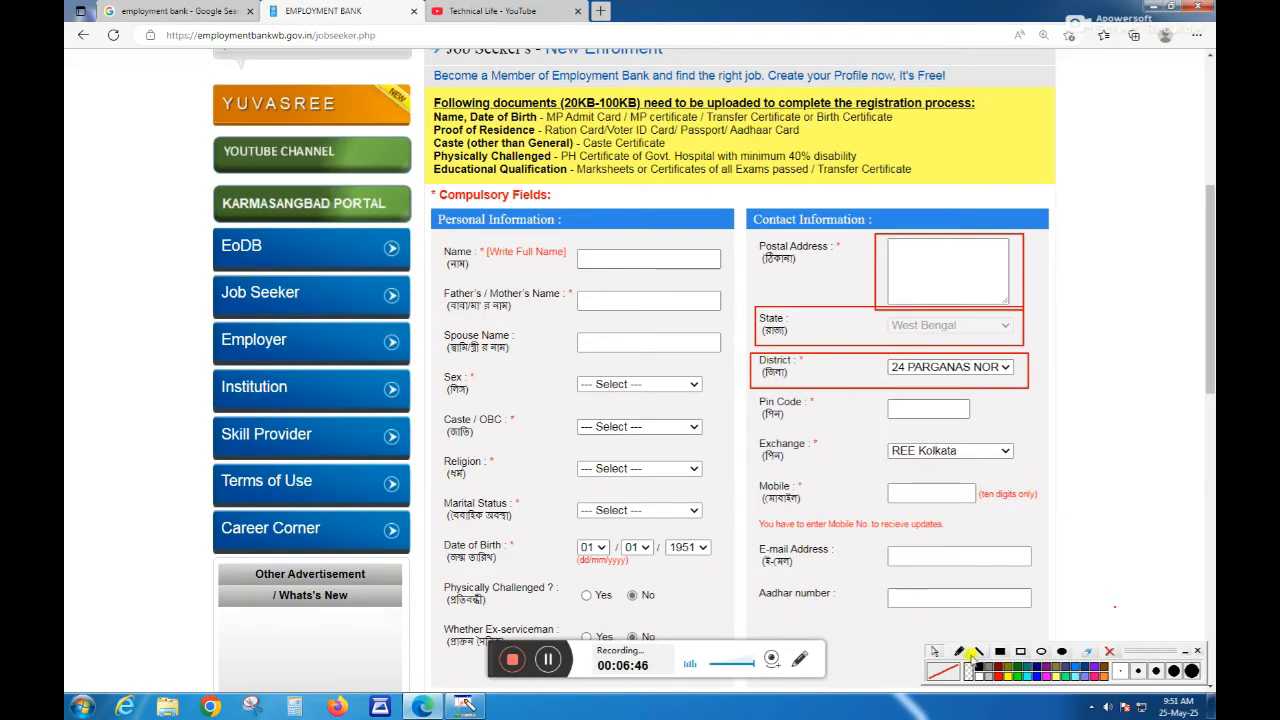
Step: Outline the Pin Code field with a red annotation rectangle
click(1019, 652)
mouse_move(871, 393)
mouse_down()
mouse_move(890, 412)
mouse_move(977, 421)
mouse_up()
click(846, 442)
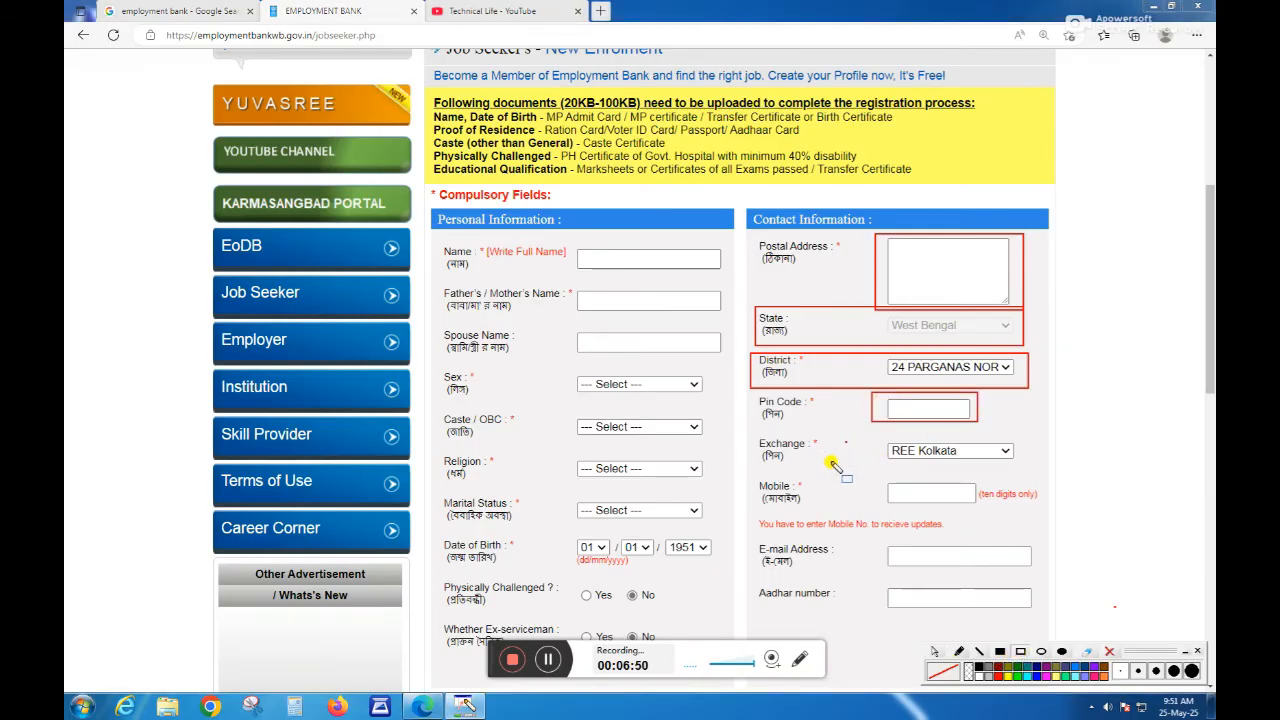
Step: Review the available choices for Exchange and select REE Kolkata
click(930, 651)
click(920, 450)
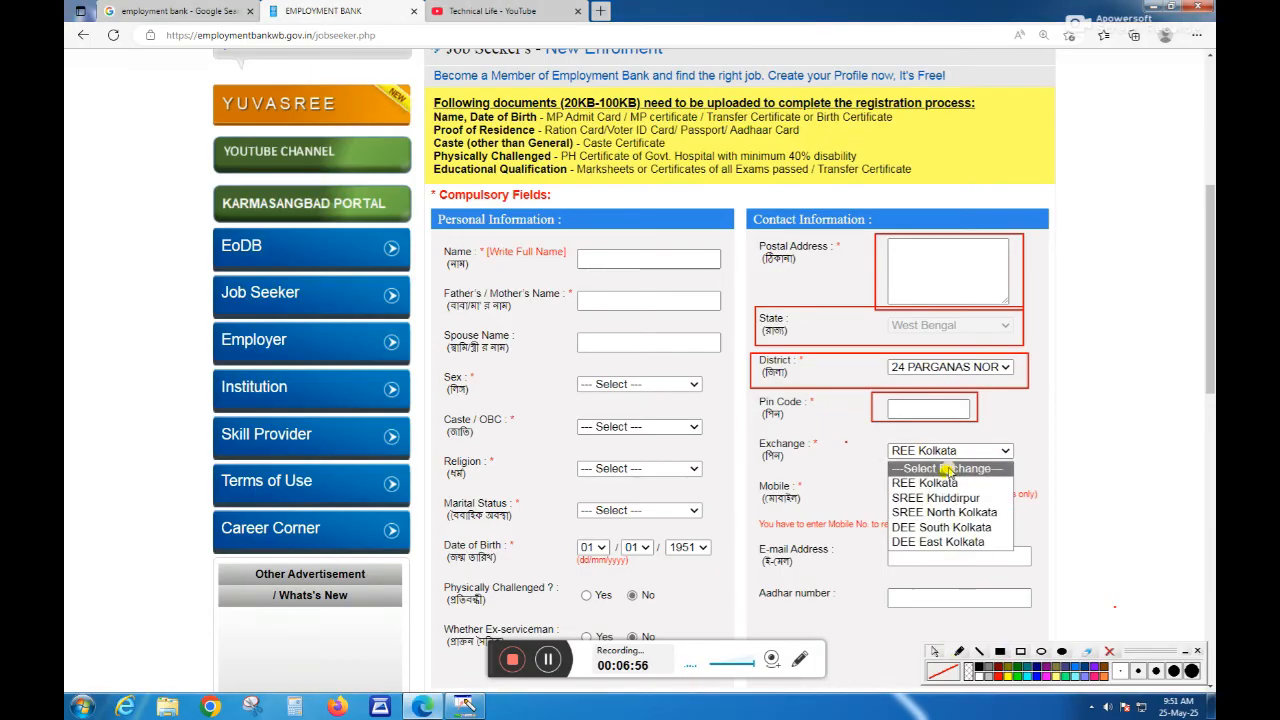
click(953, 490)
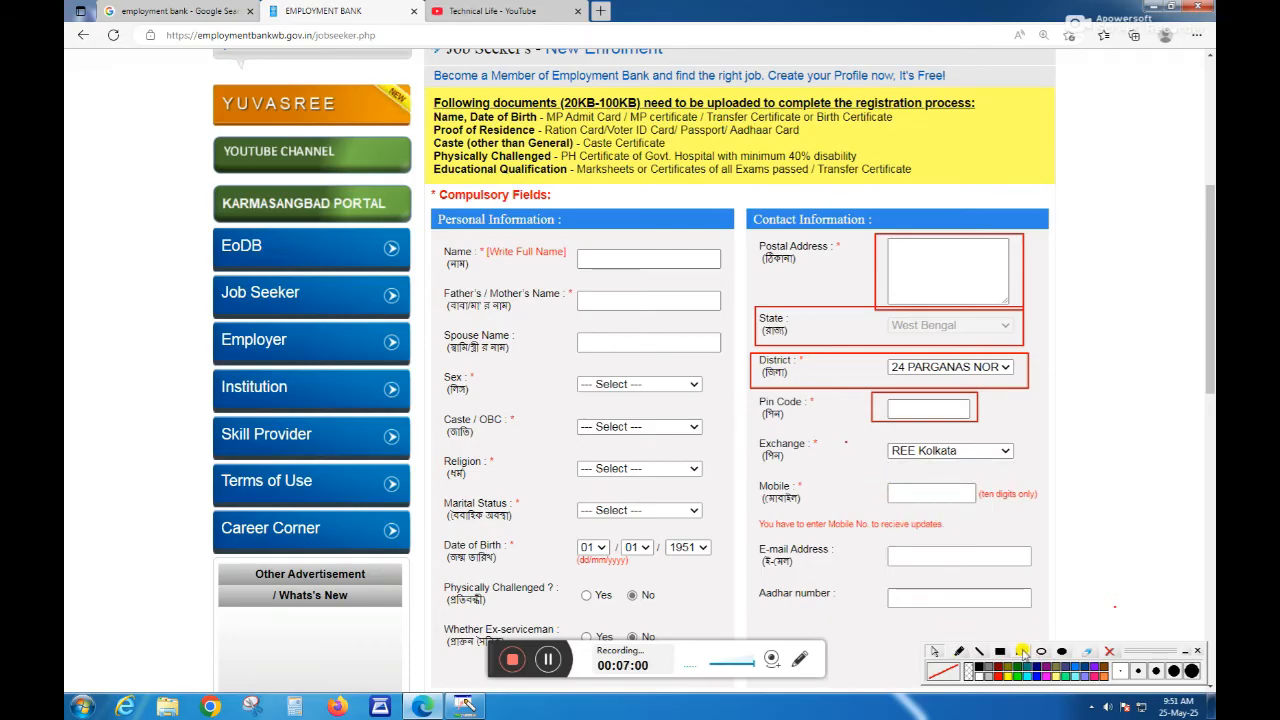
Step: Outline the Mobile, E-mail Address and Aadhar number fields with red annotation rectangles
click(1021, 651)
mouse_move(875, 474)
mouse_down()
mouse_move(930, 516)
mouse_move(1046, 514)
mouse_up()
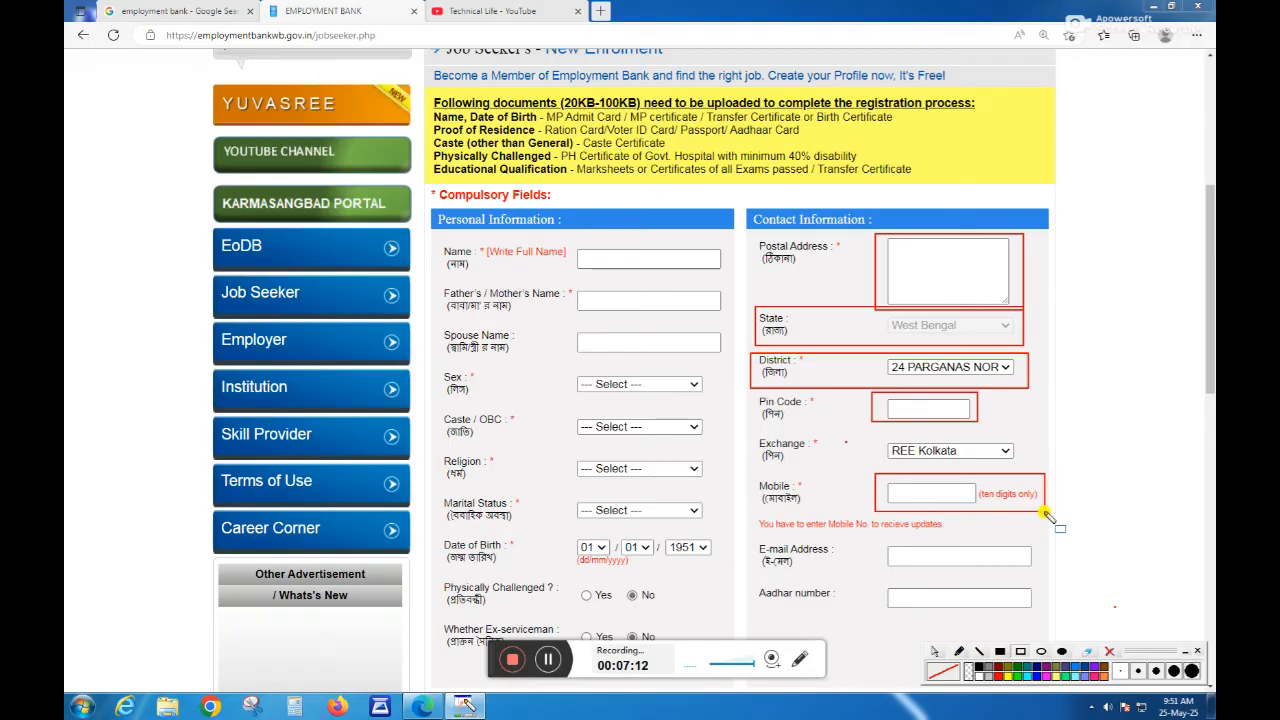
mouse_move(881, 540)
mouse_down()
mouse_move(912, 580)
mouse_move(1052, 586)
mouse_move(1041, 578)
mouse_up()
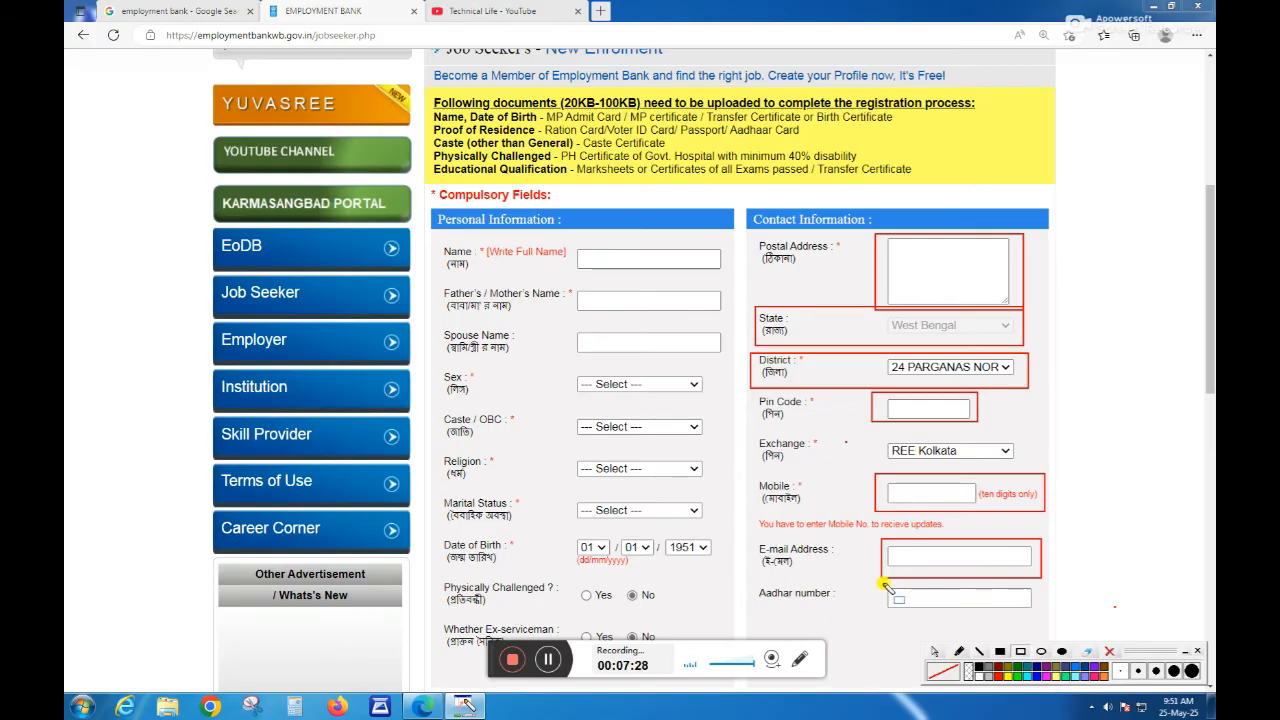
mouse_move(884, 584)
mouse_down()
mouse_move(922, 612)
mouse_move(1038, 613)
mouse_up()
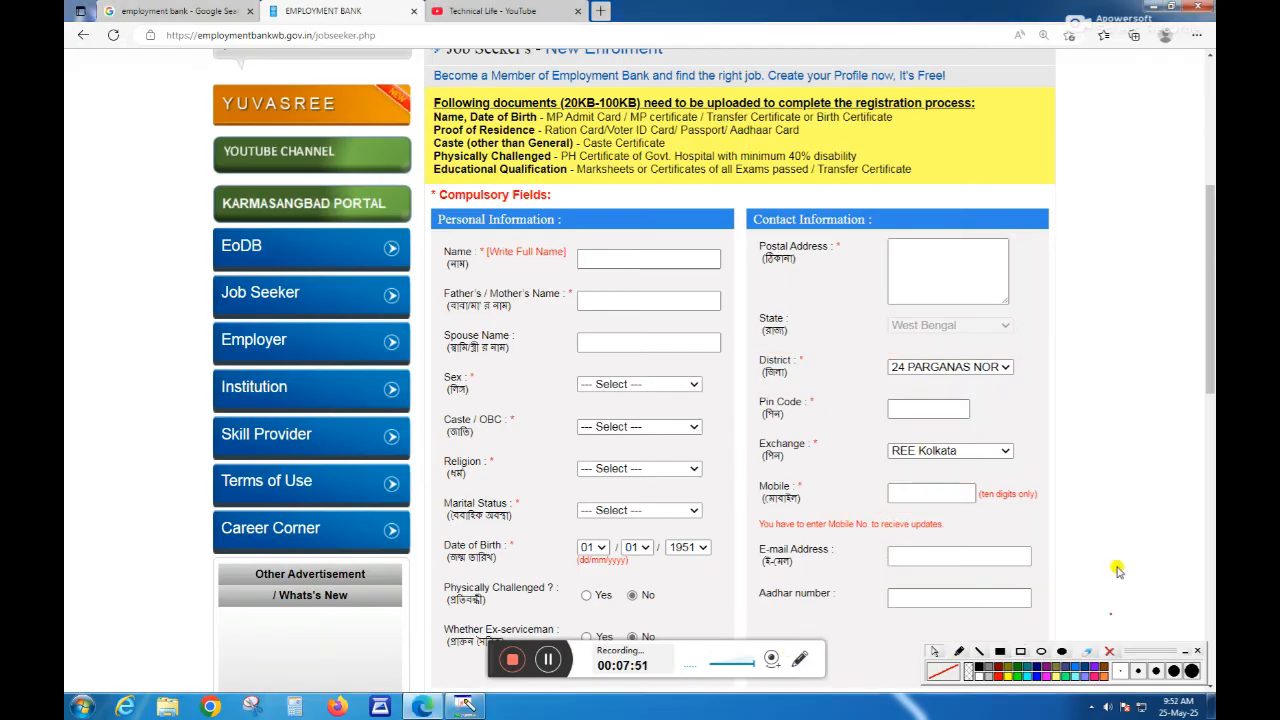
Step: Review the Exam Passed choices under Education Details without selecting any
scroll(1115, 567, down, 3)
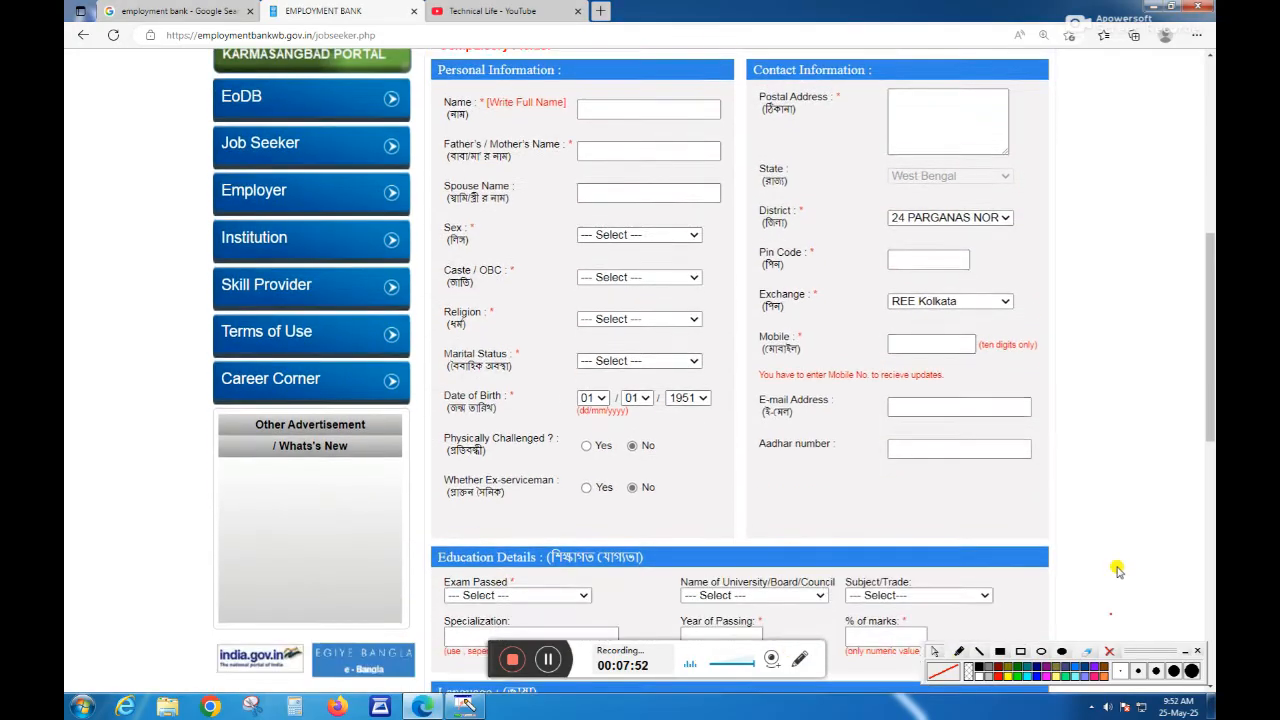
scroll(1115, 567, down, 2)
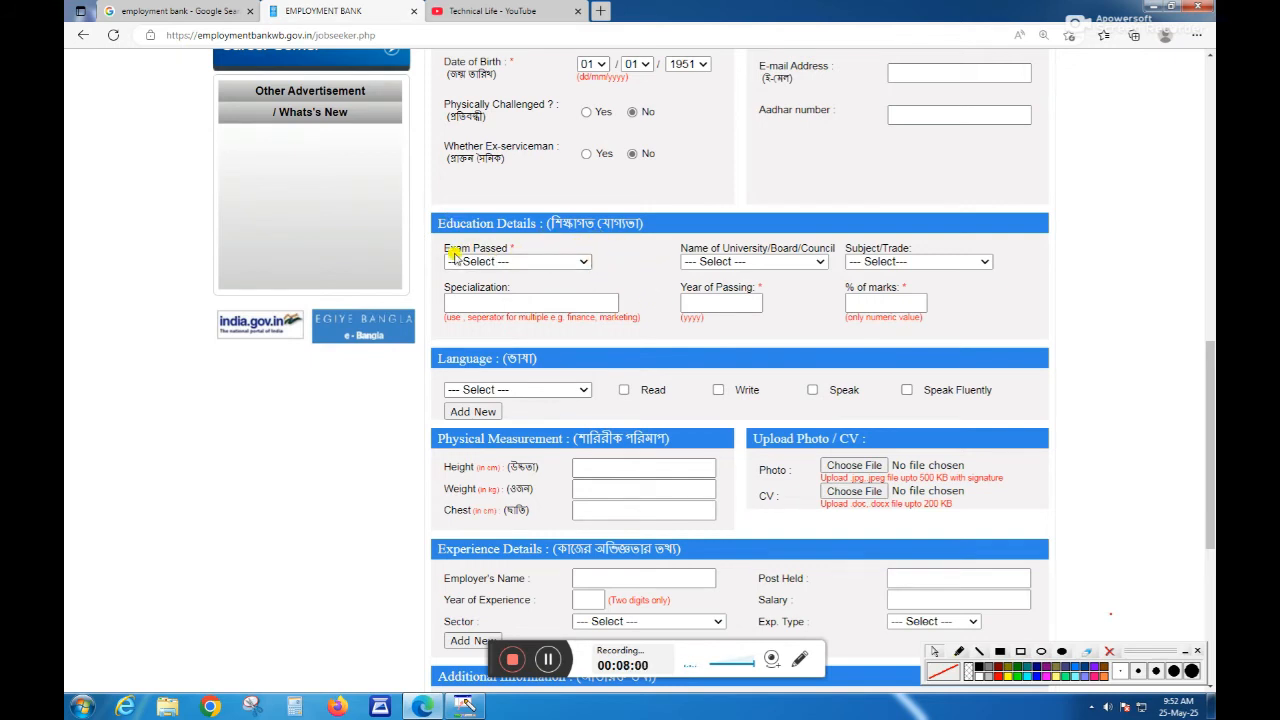
click(565, 261)
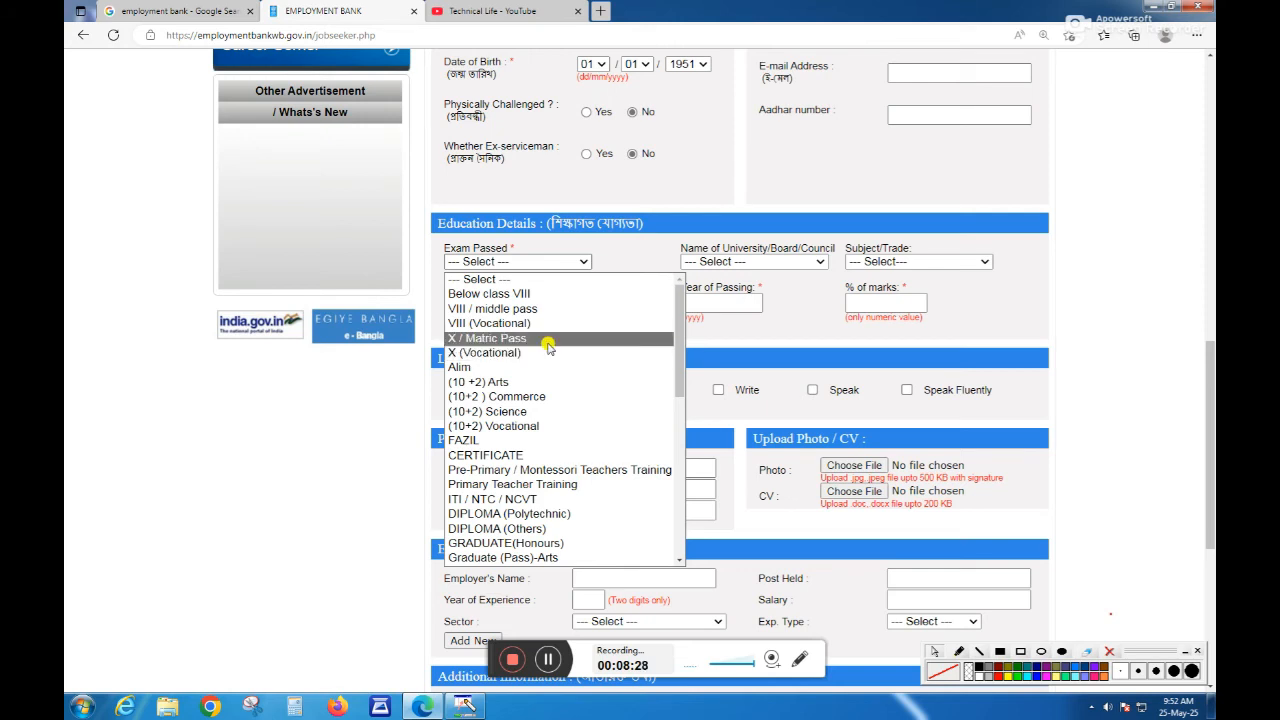
click(726, 338)
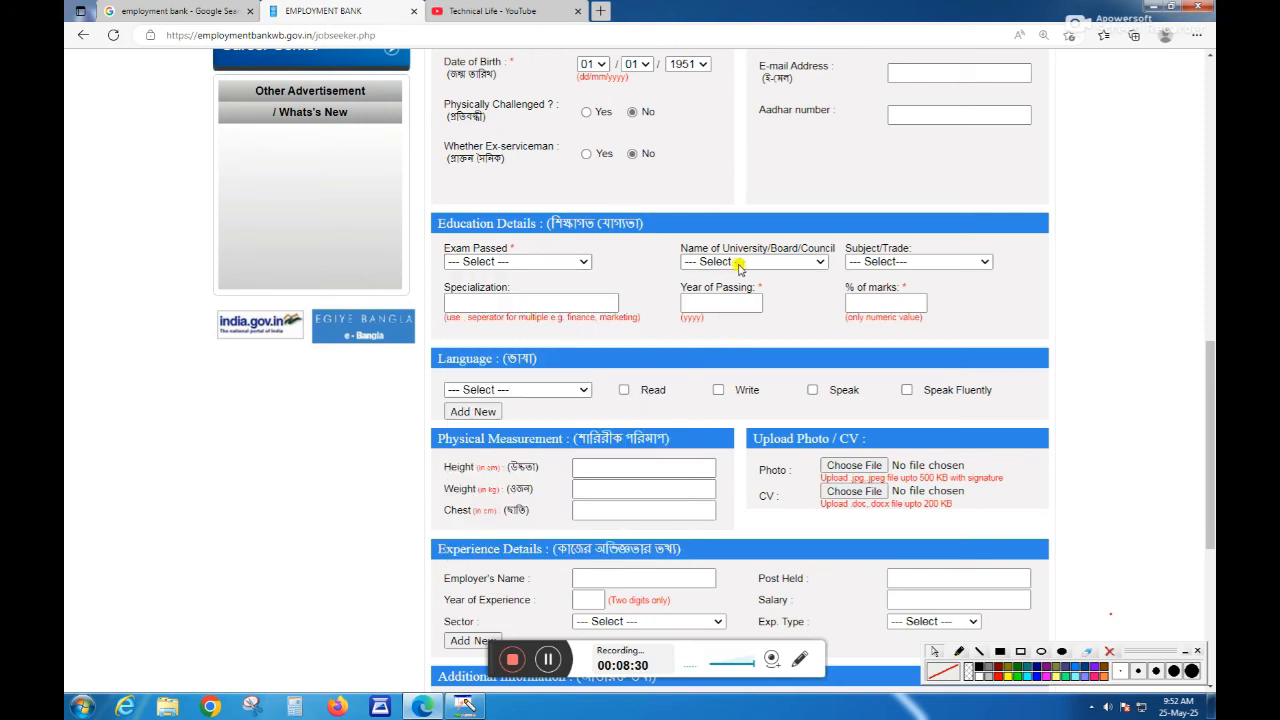
Step: Review the full list of choices for Name of University/Board/Council without selecting any
click(785, 263)
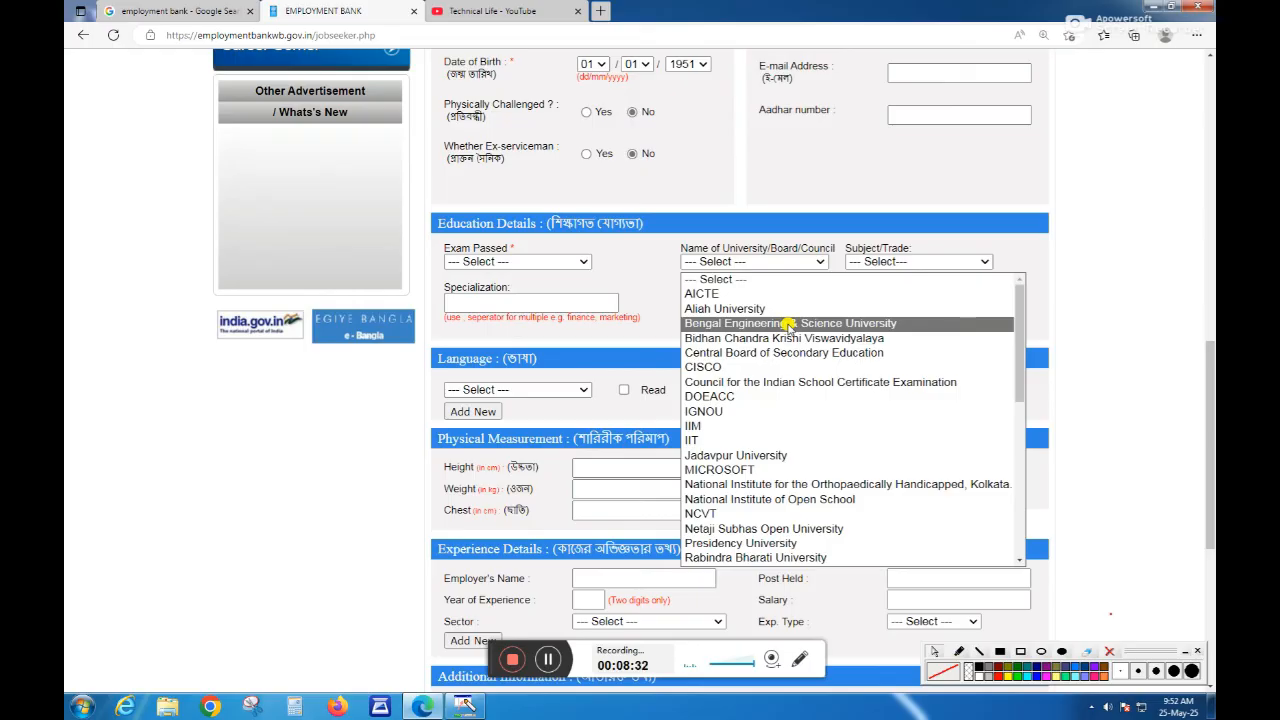
scroll(788, 326, down, 8)
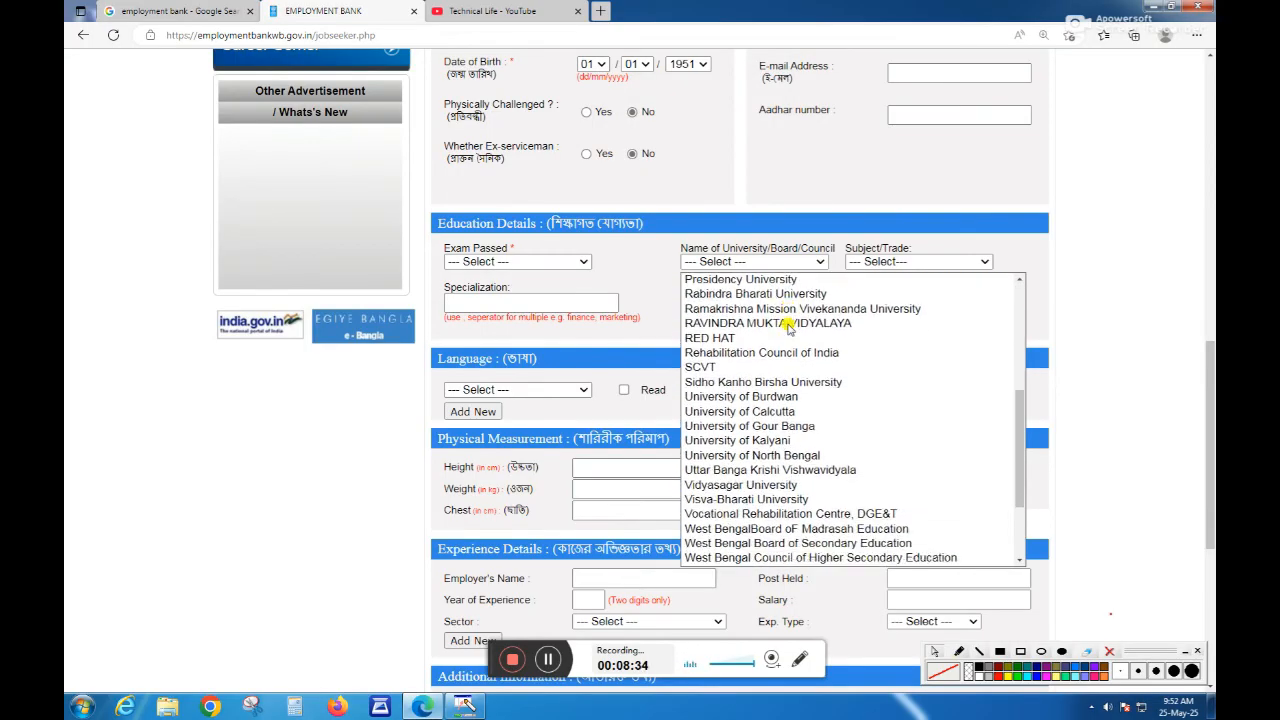
scroll(795, 350, down, 1)
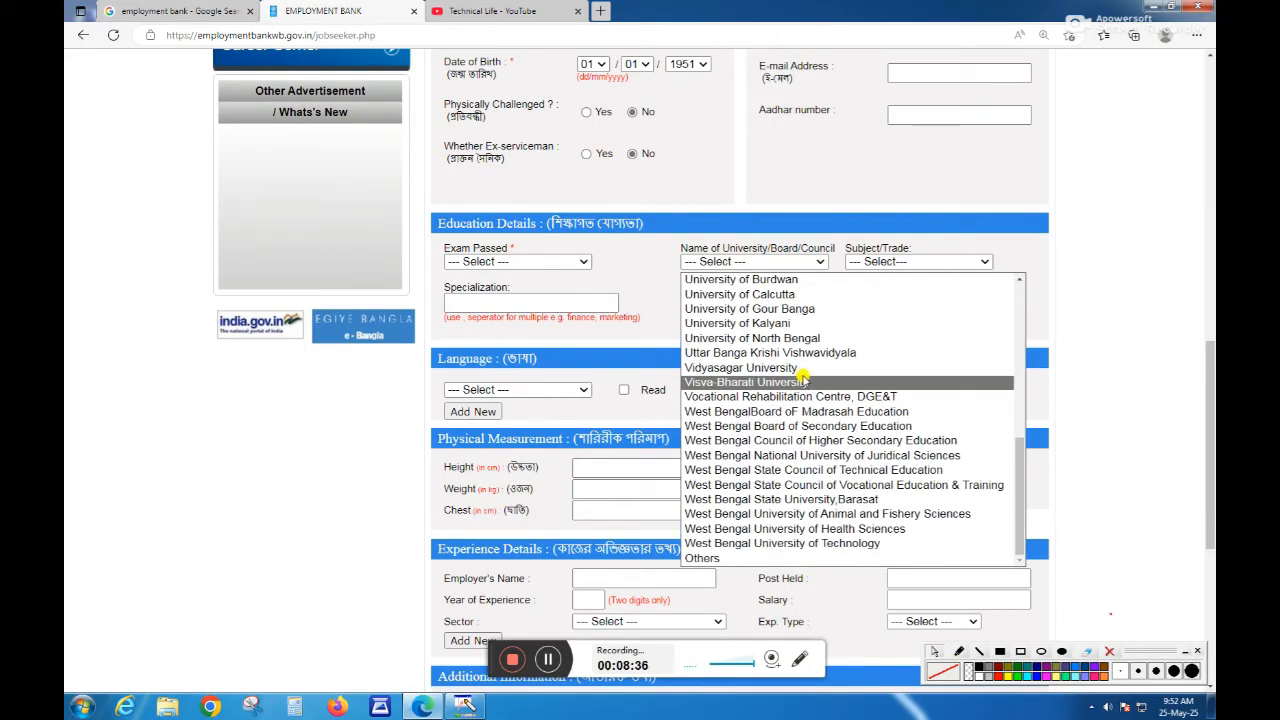
scroll(817, 503, up, 2)
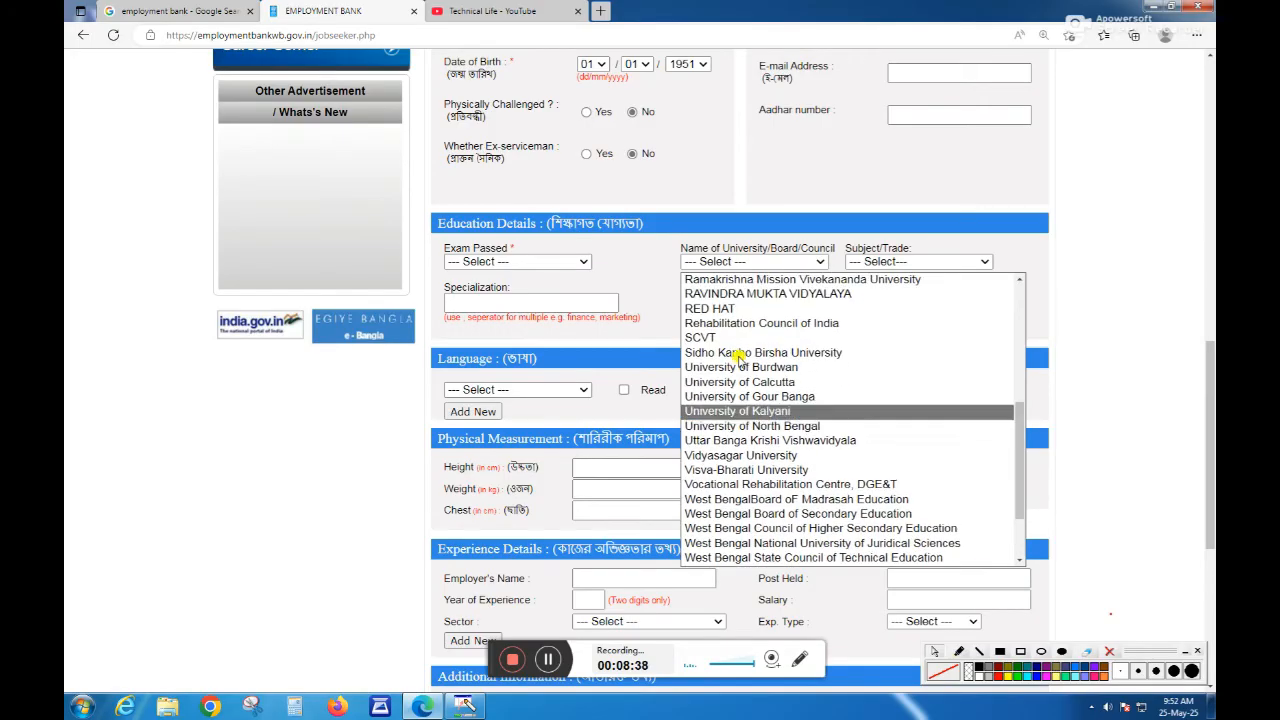
click(657, 264)
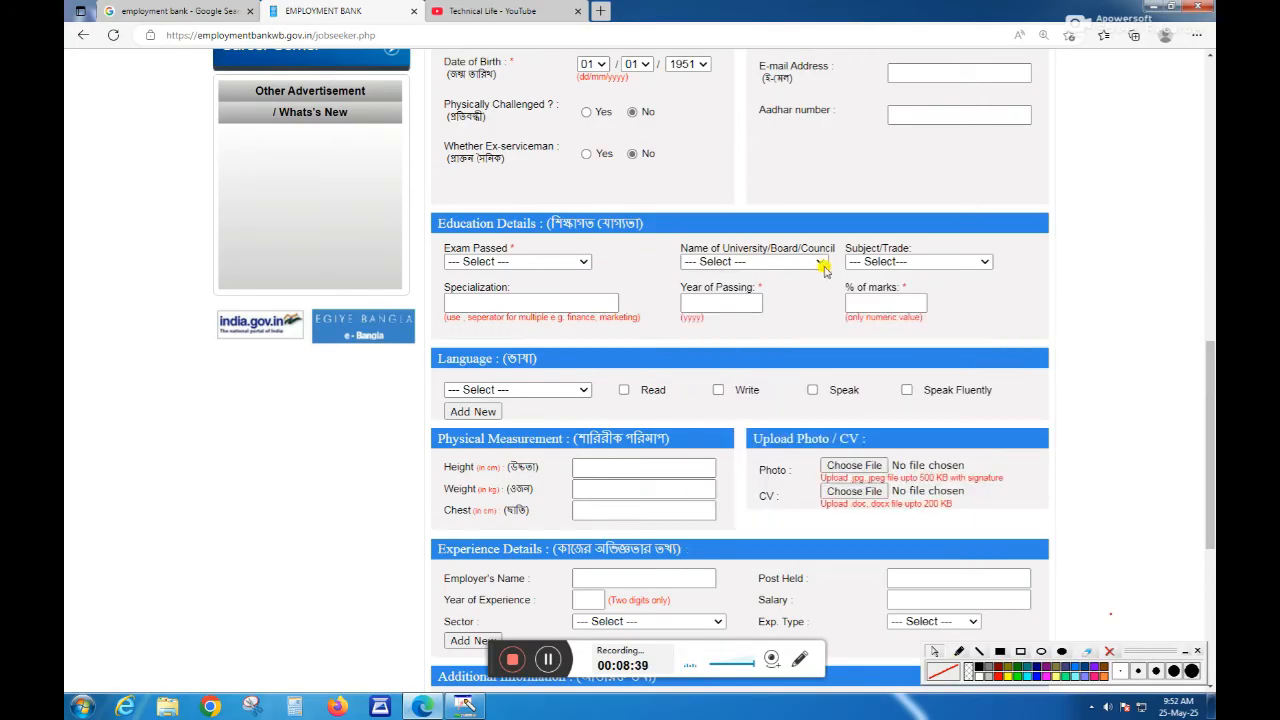
Step: Review the beginning of the Subject/Trade choices without selecting any
click(914, 261)
scroll(912, 318, down, 4)
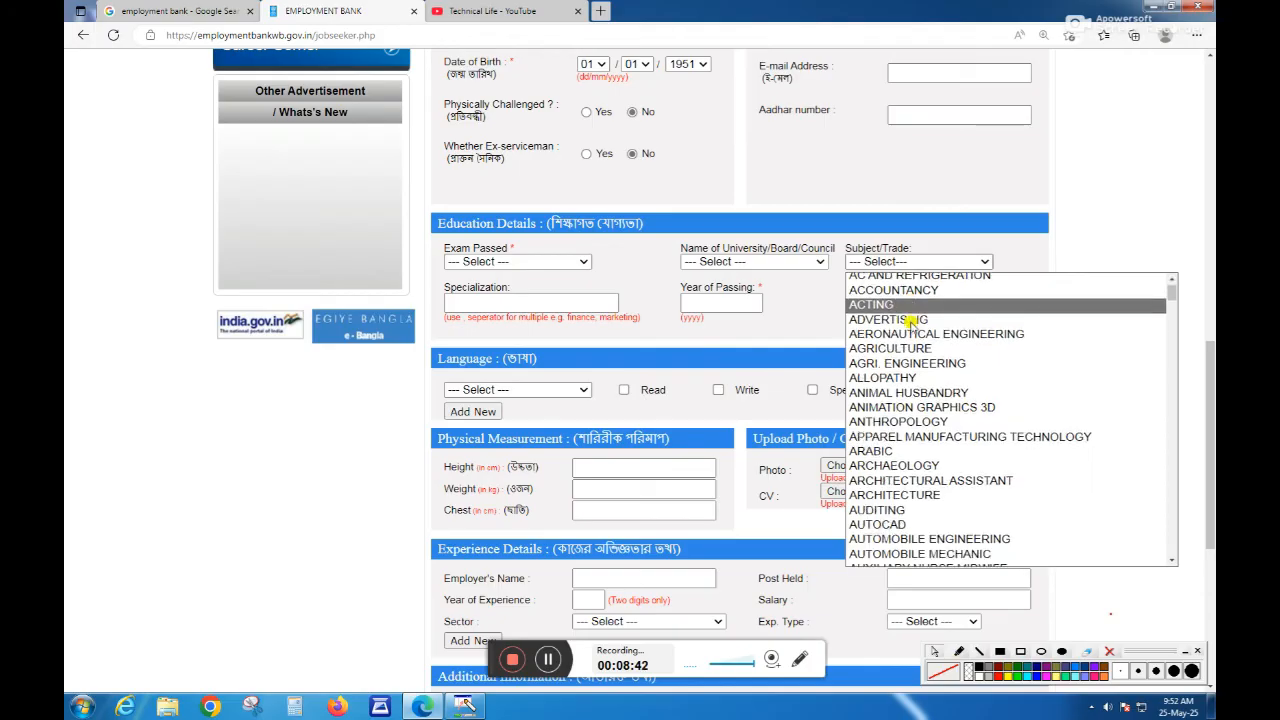
scroll(924, 364, down, 2)
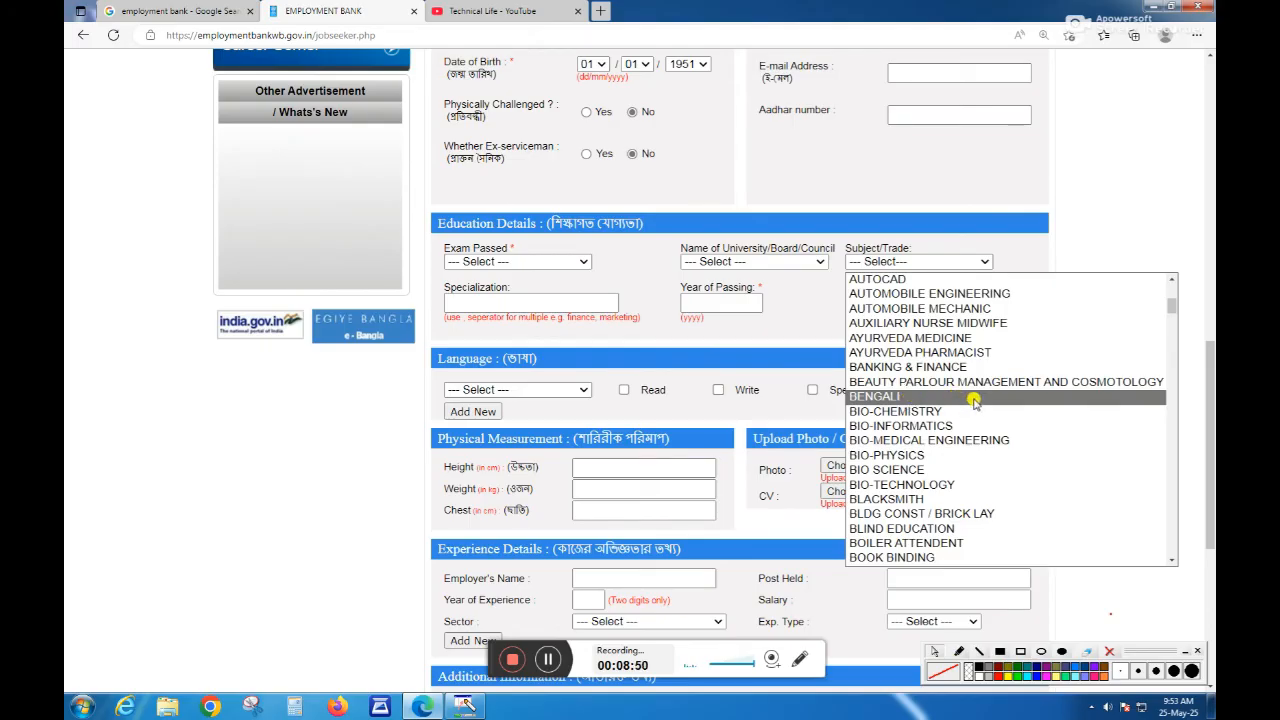
click(810, 303)
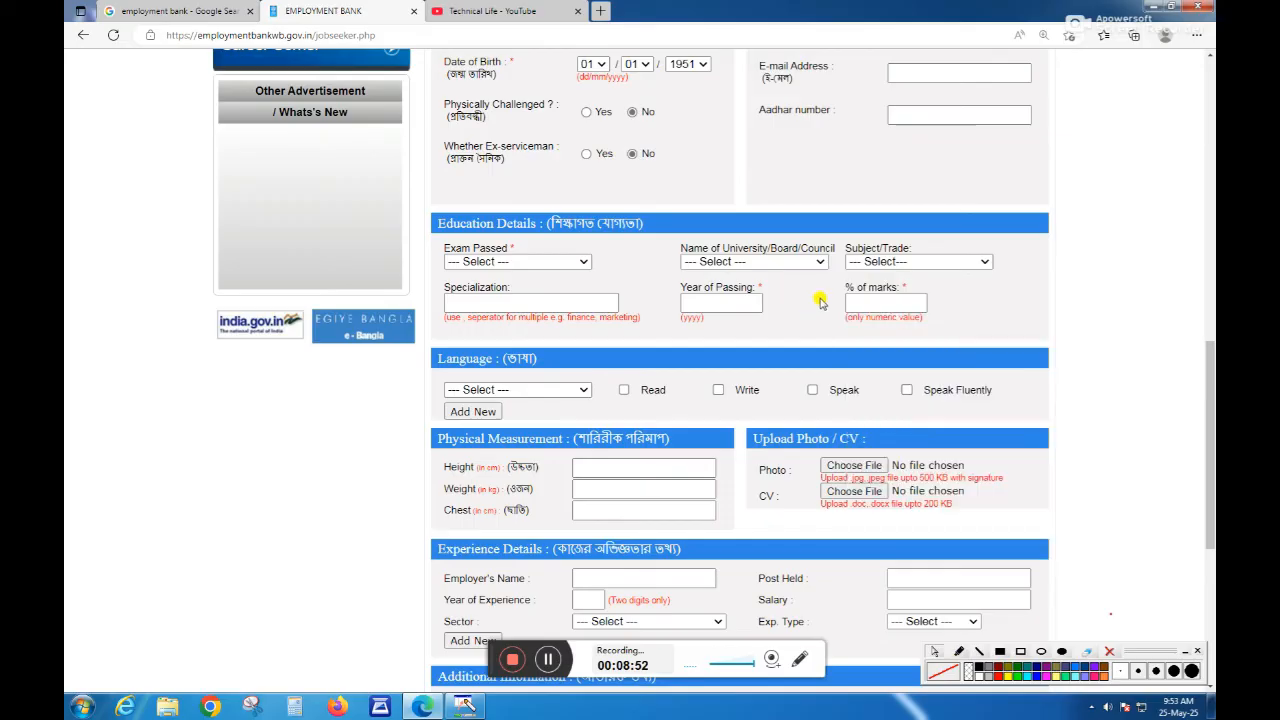
Step: Fill in the education entry with X / Matric Pass, West Bengal Board of Secondary Education, passing year 2016 and 54 % marks
click(539, 299)
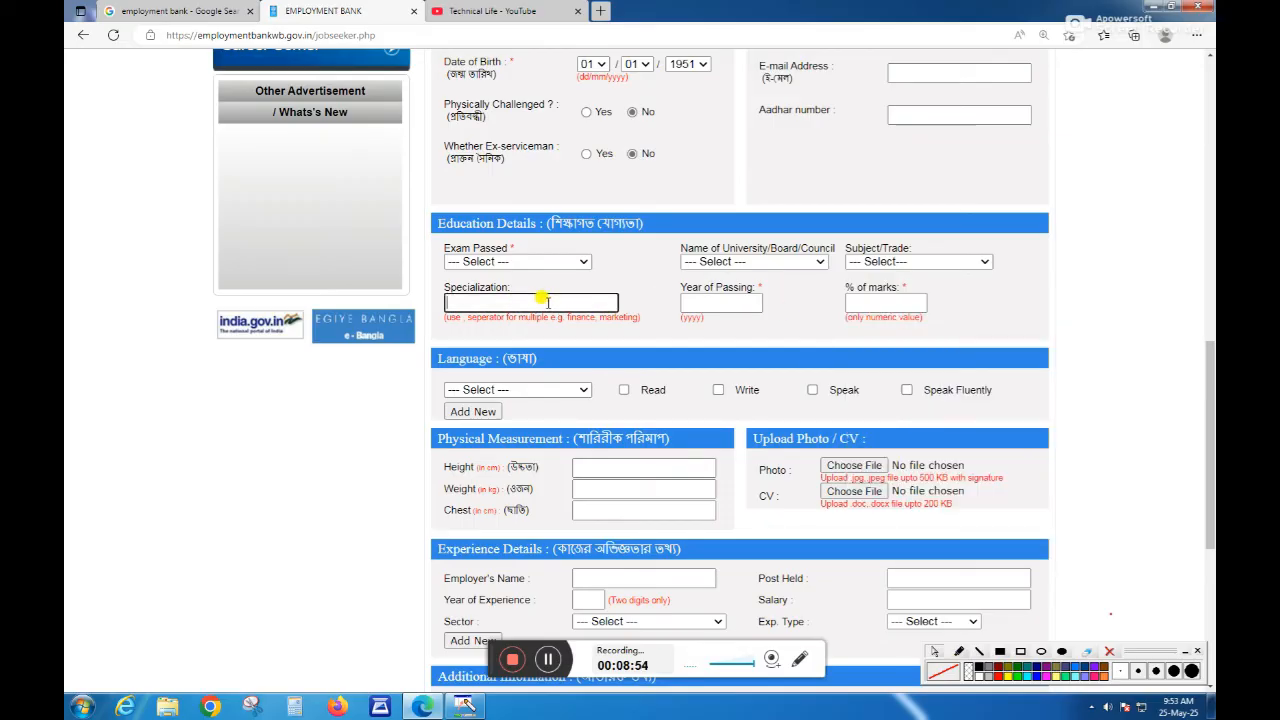
click(646, 321)
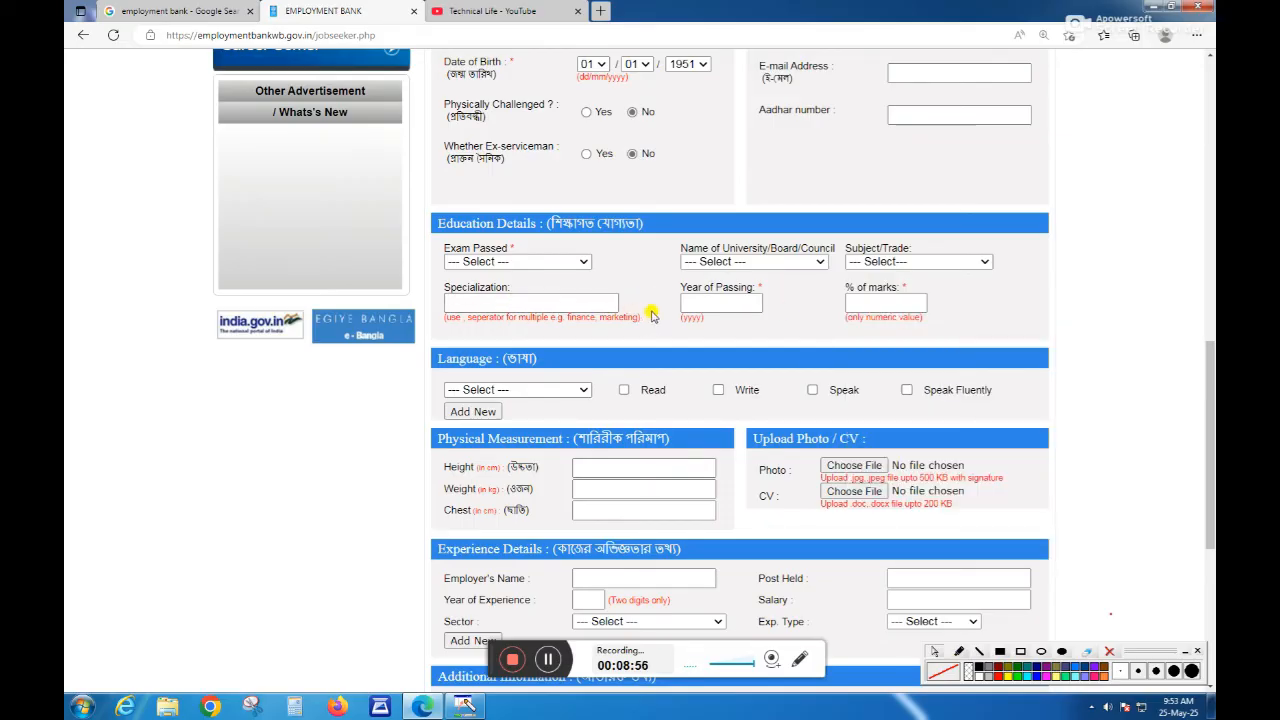
click(716, 301)
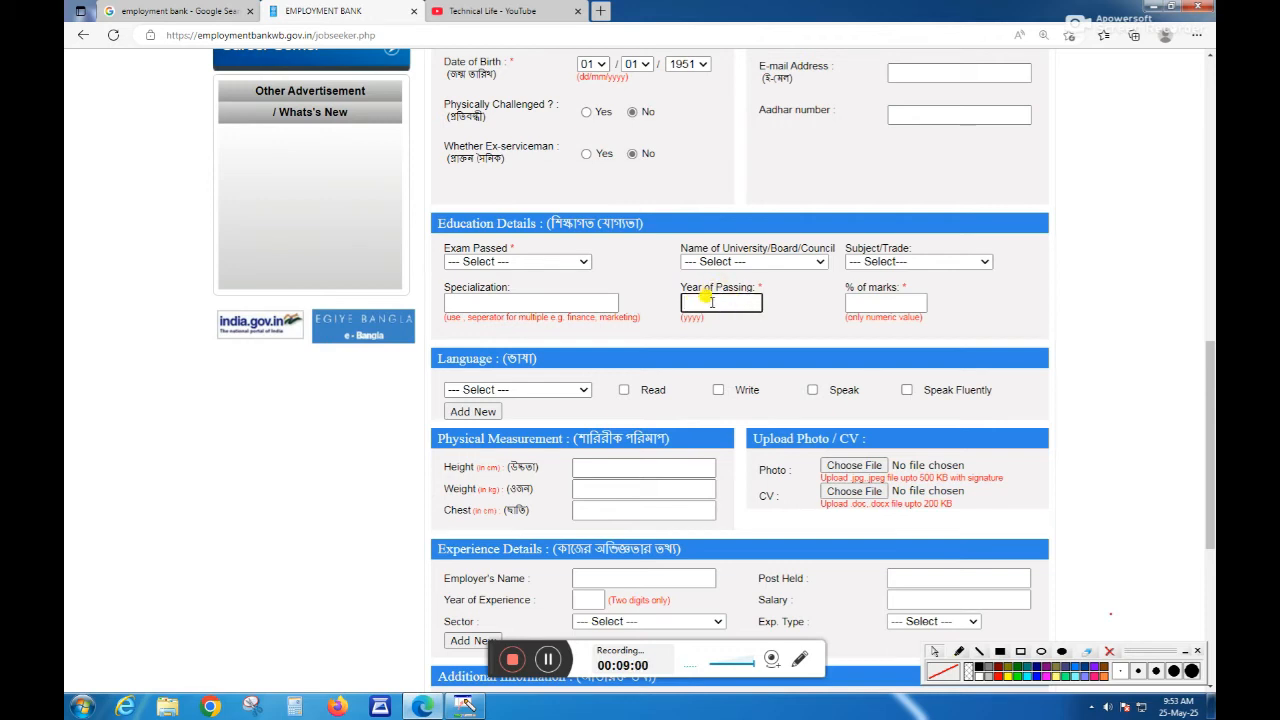
click(886, 302)
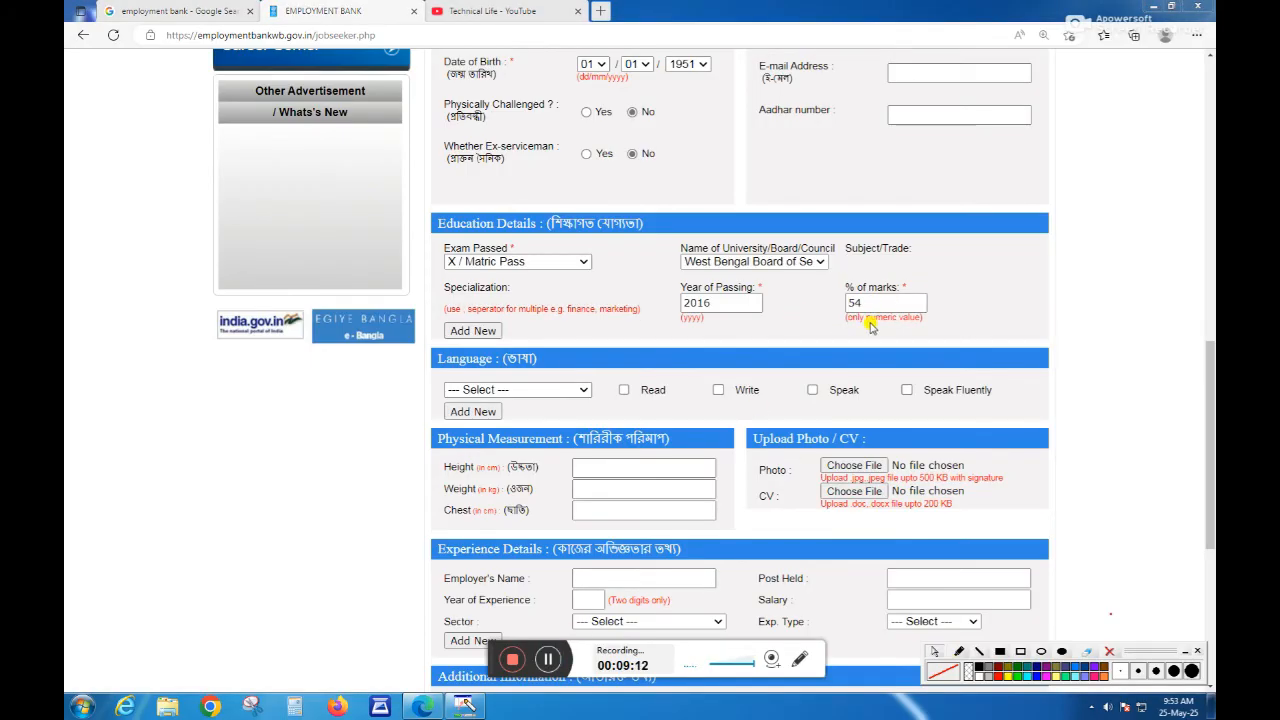
Step: Add a second education entry and review its Exam passed choices without selecting any
click(490, 333)
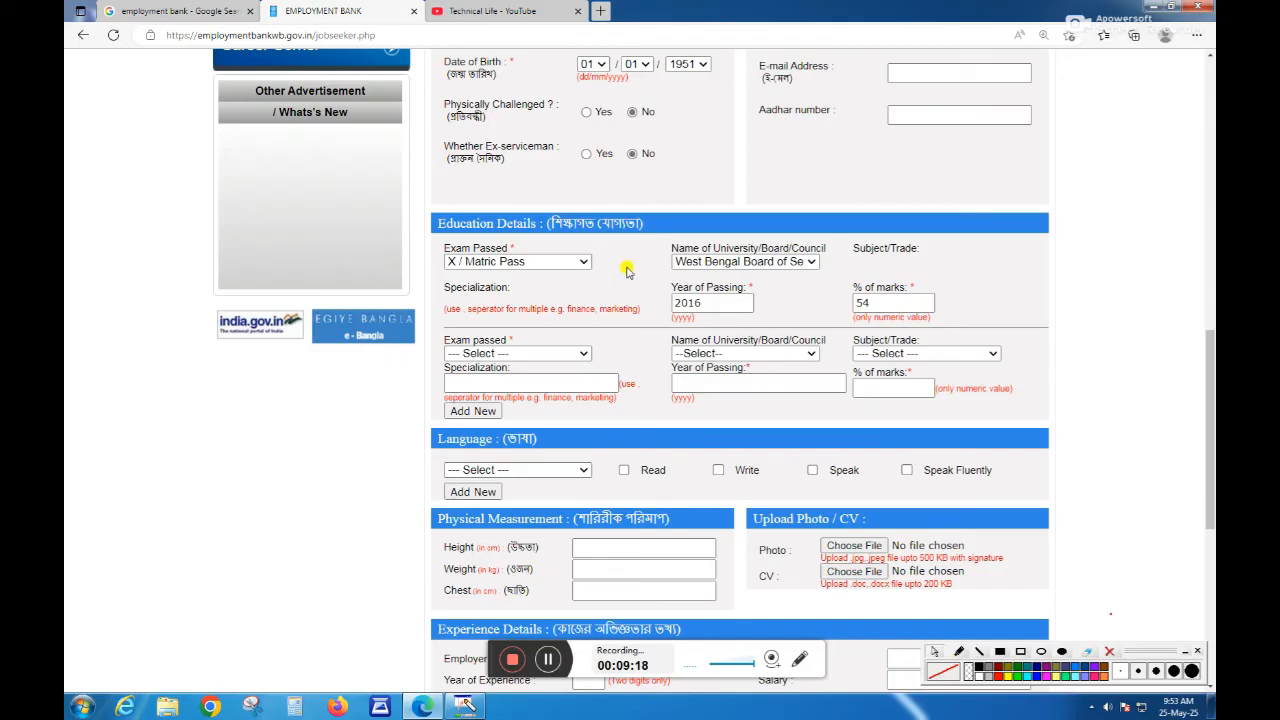
click(568, 354)
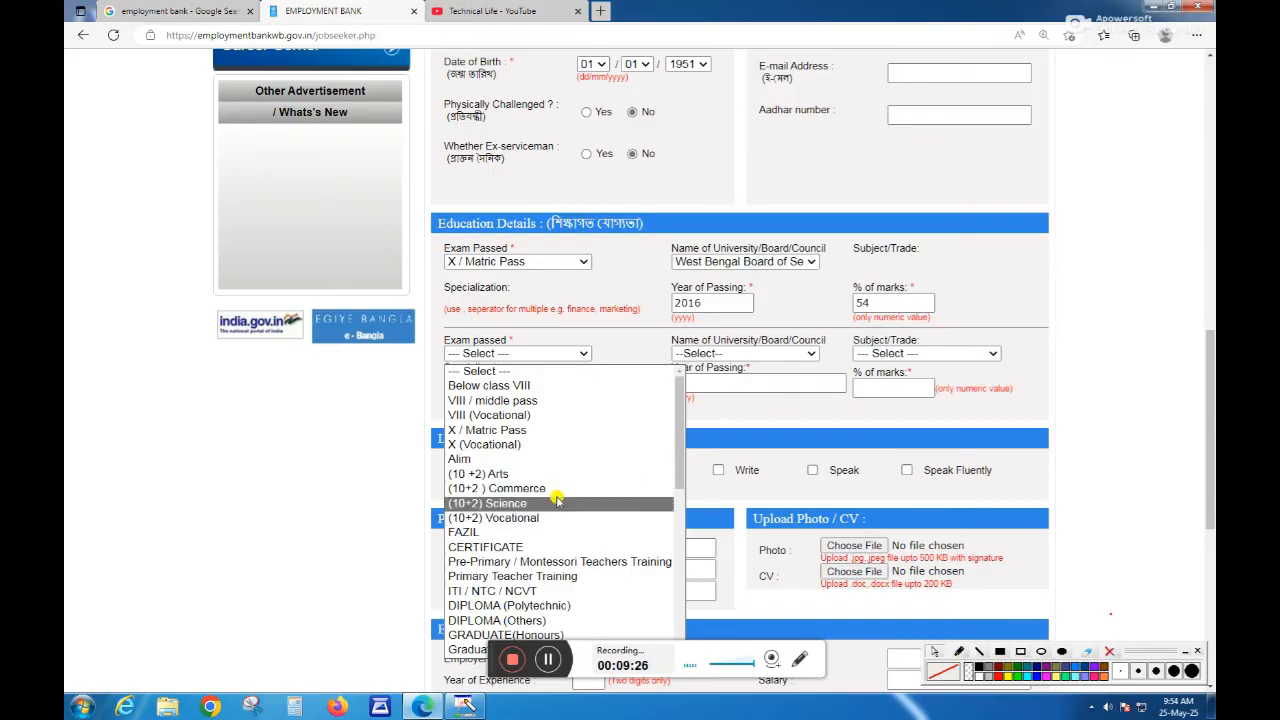
click(600, 371)
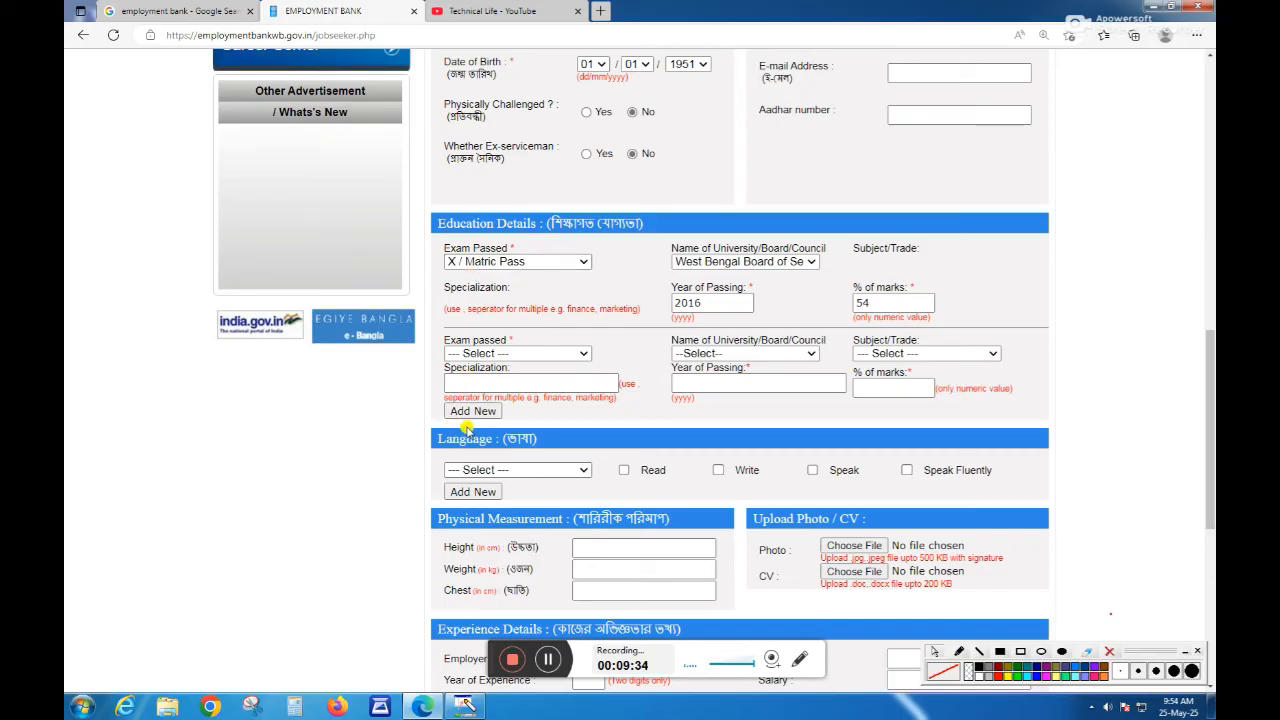
Step: Set the first language to BENGALI with Read, Write, Speak and Speak Fluently all ticked
scroll(466, 430, down, 1)
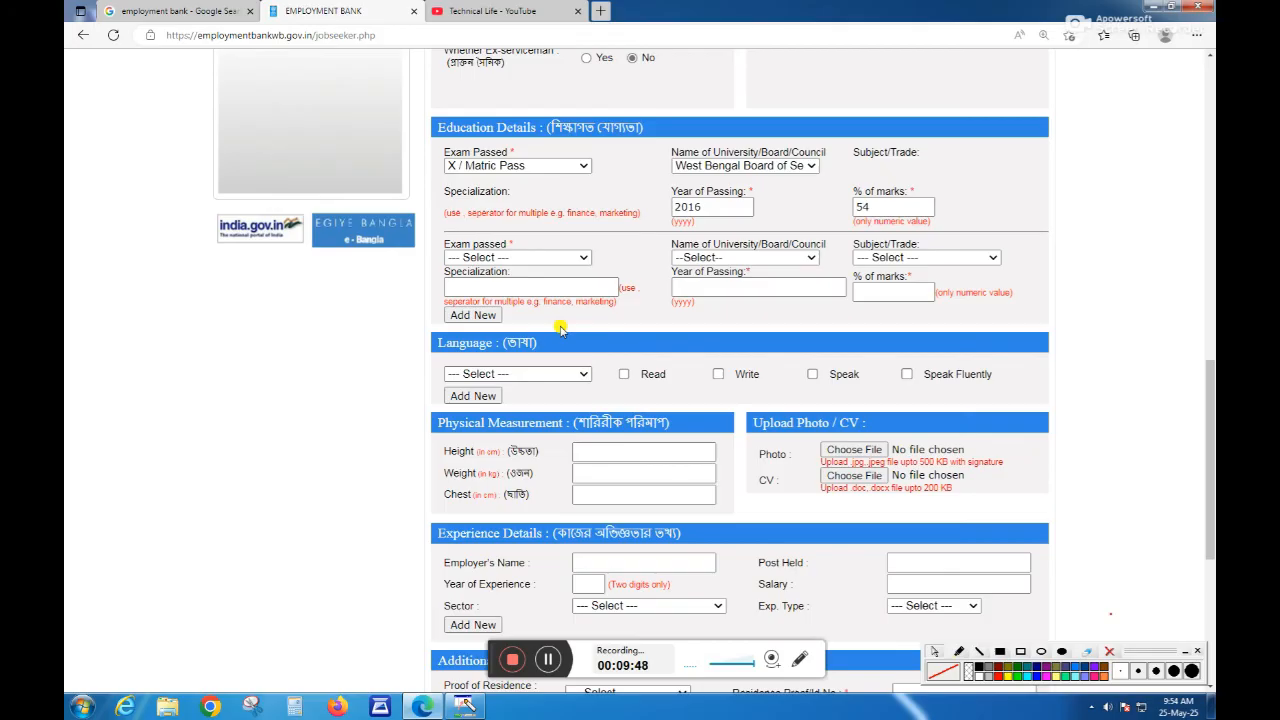
scroll(548, 332, down, 1)
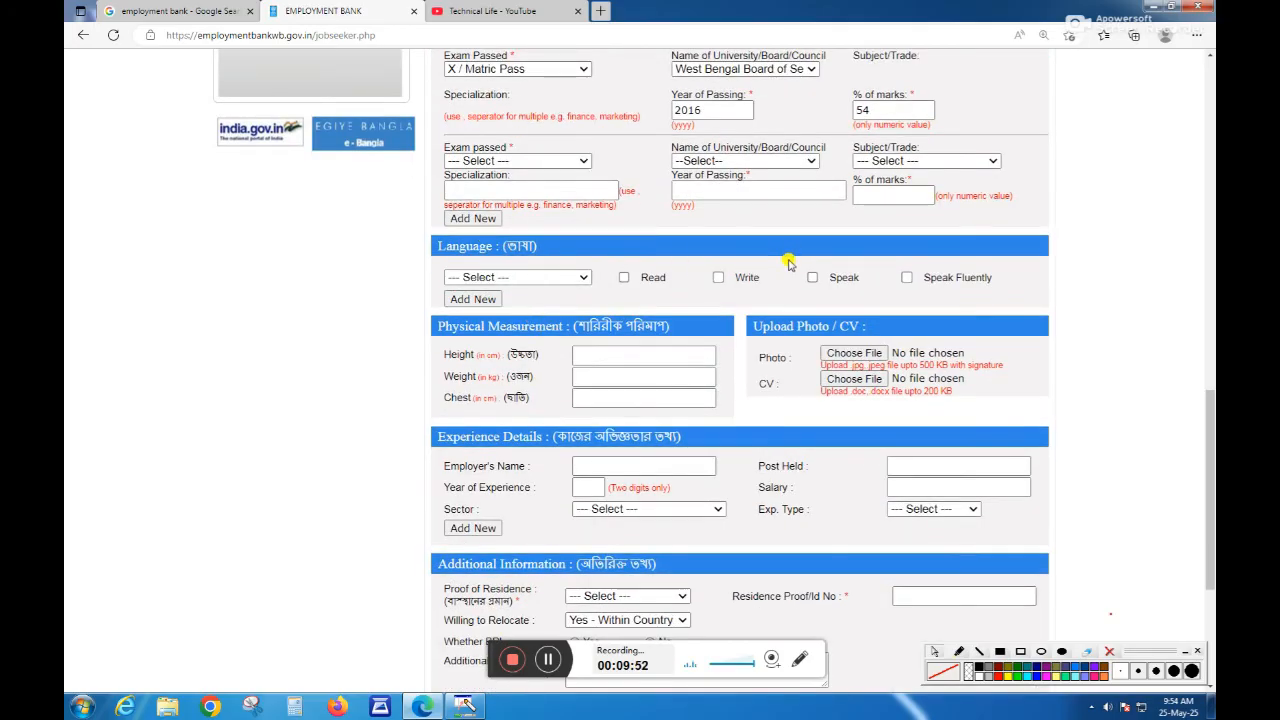
click(565, 279)
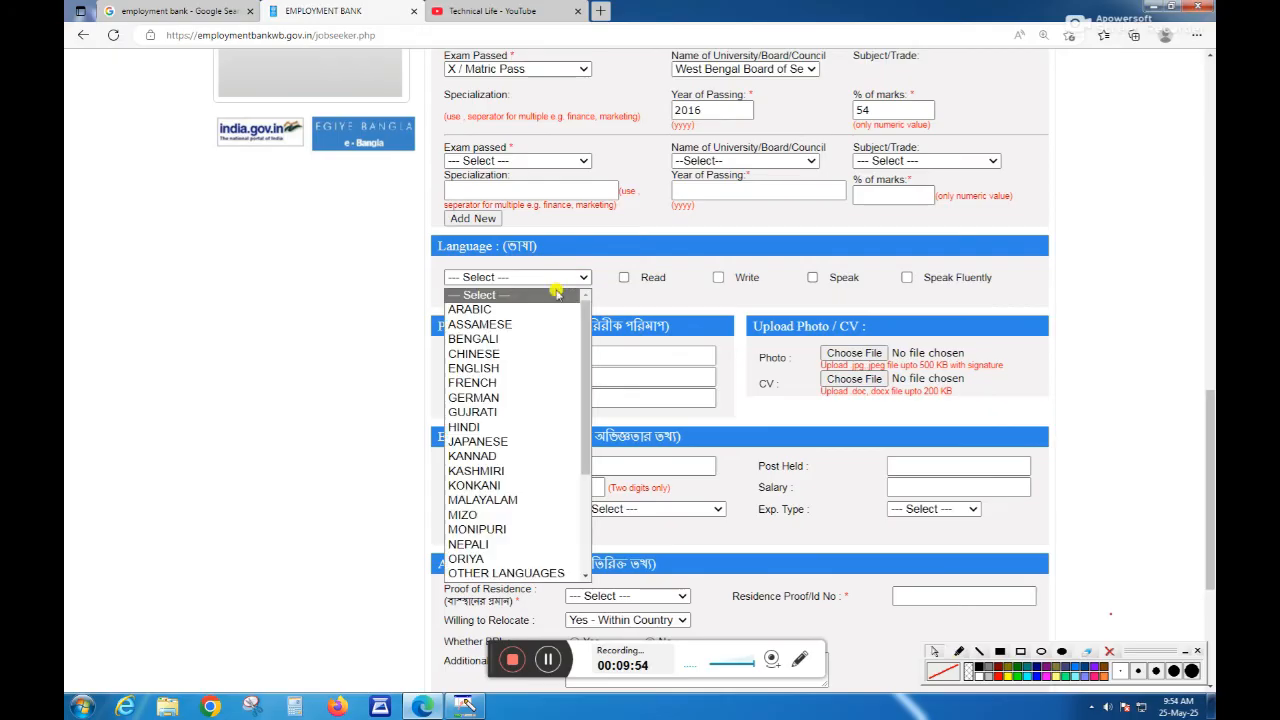
click(537, 341)
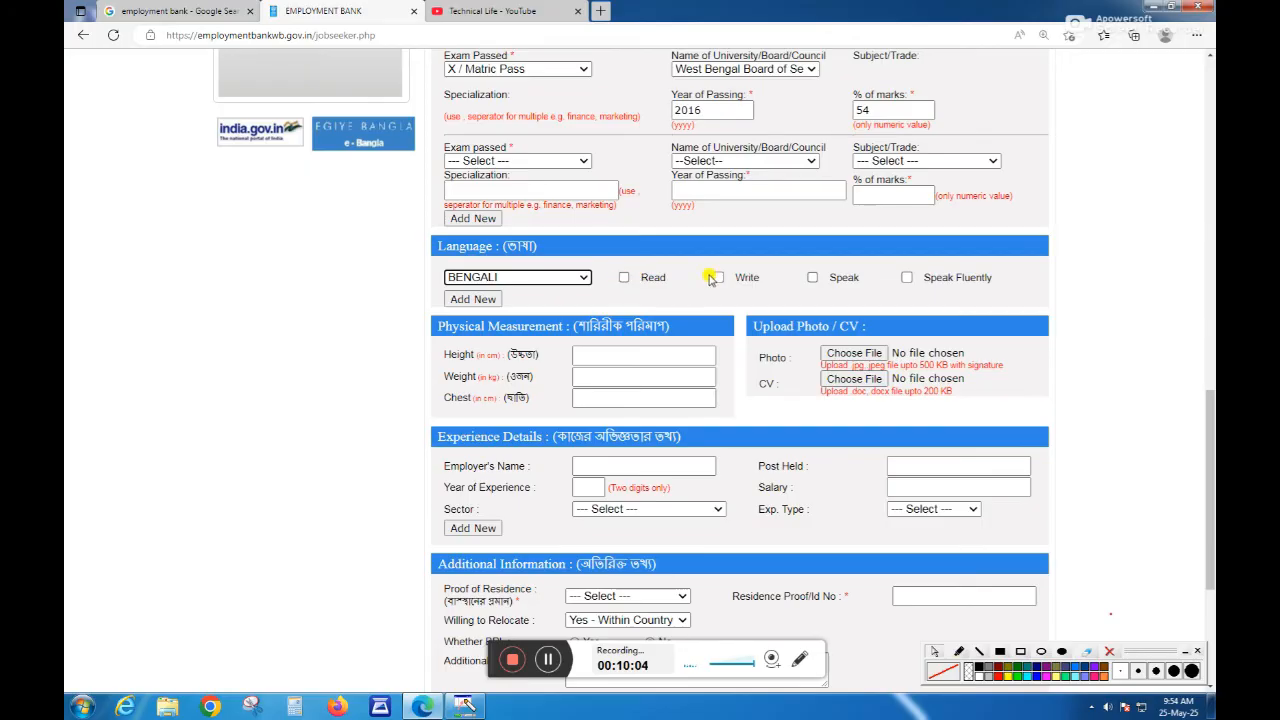
click(622, 278)
click(717, 278)
click(812, 278)
click(905, 278)
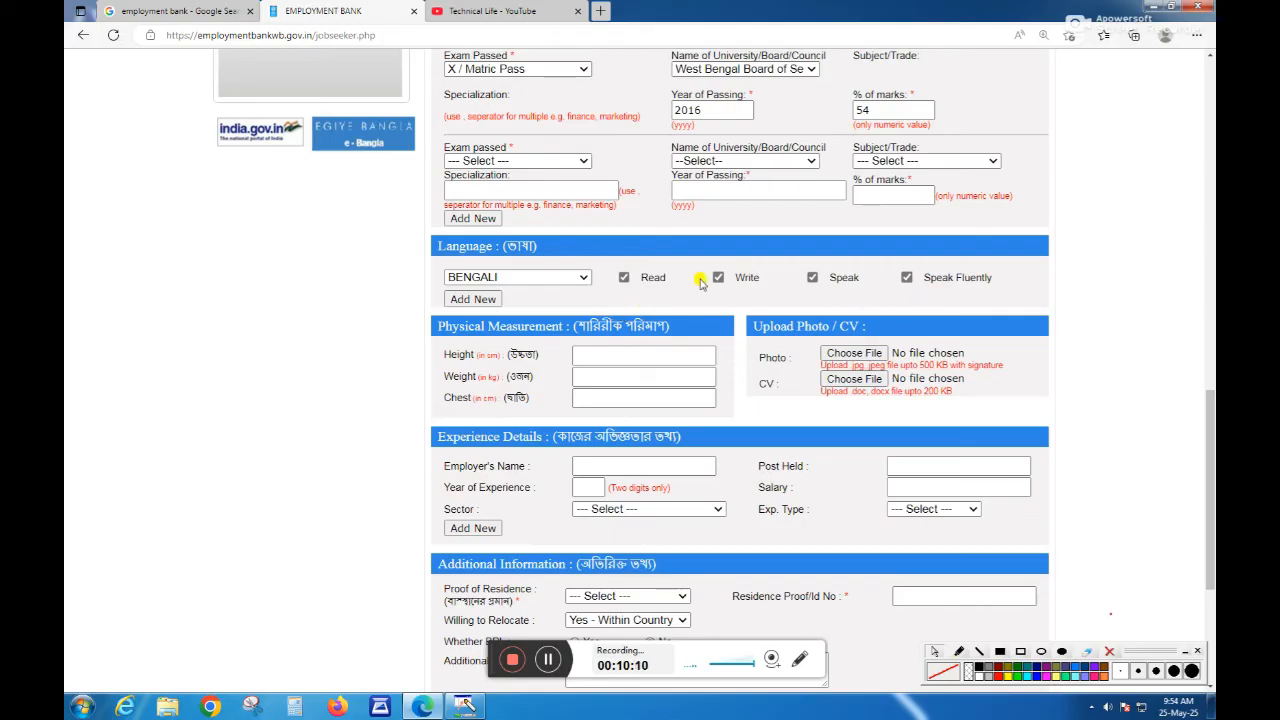
Step: Add a second language, ENGLISH, with Read, Write, Speak and Speak Fluently all ticked
click(488, 300)
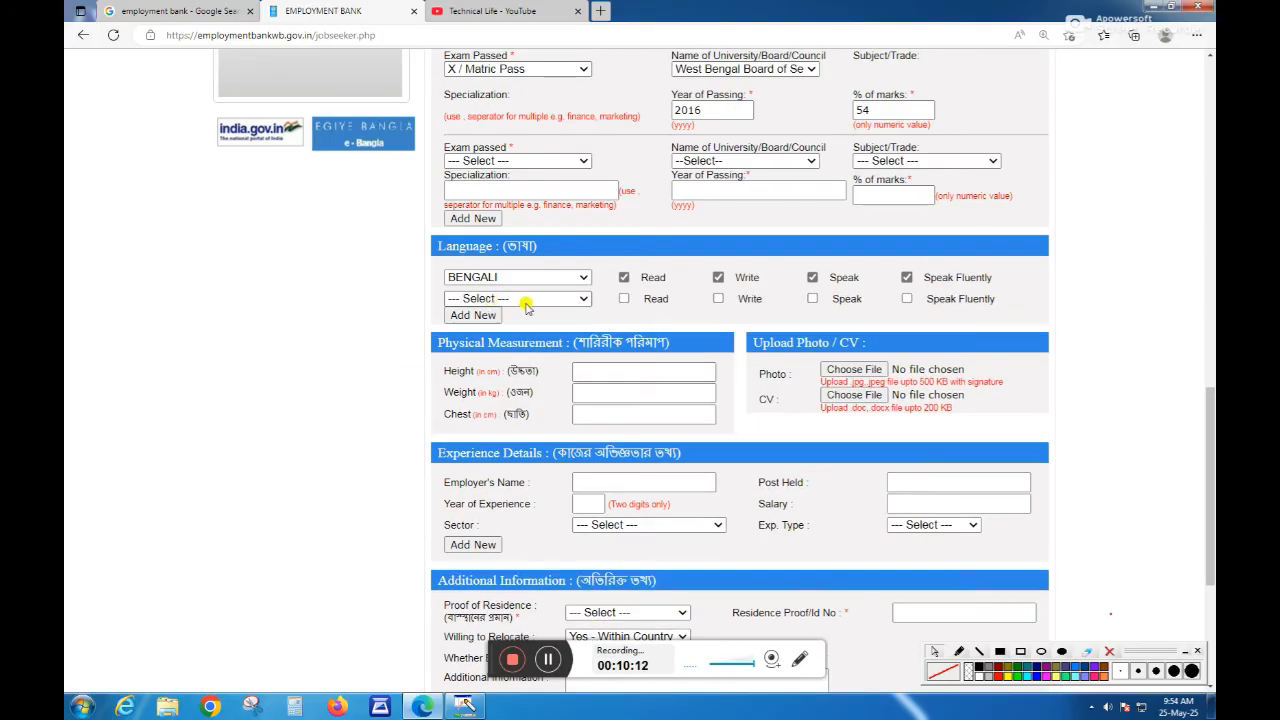
click(538, 298)
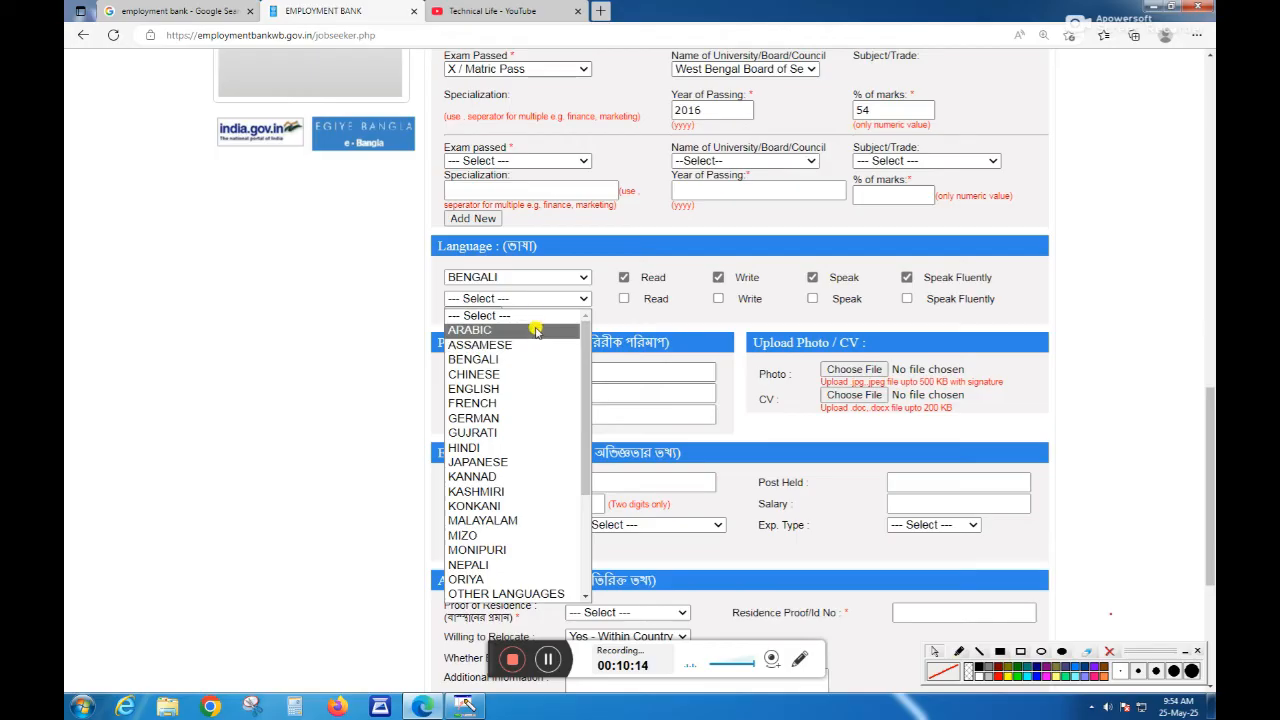
click(526, 388)
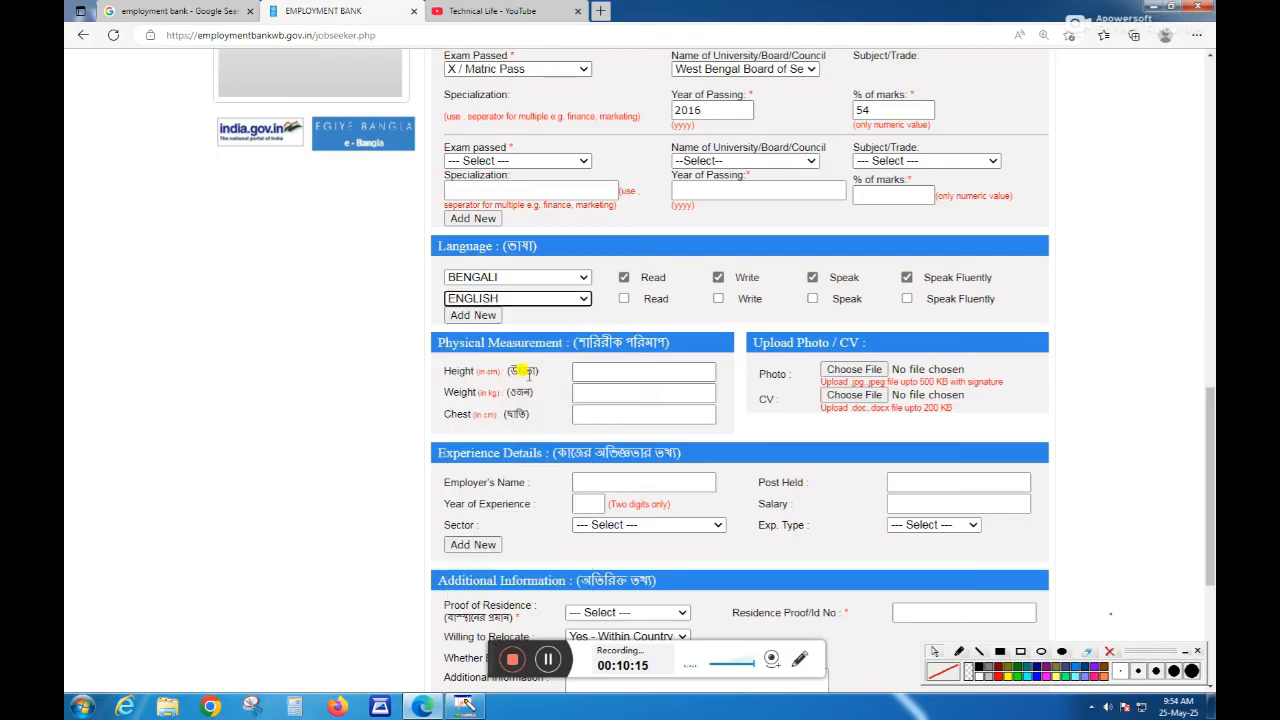
click(623, 301)
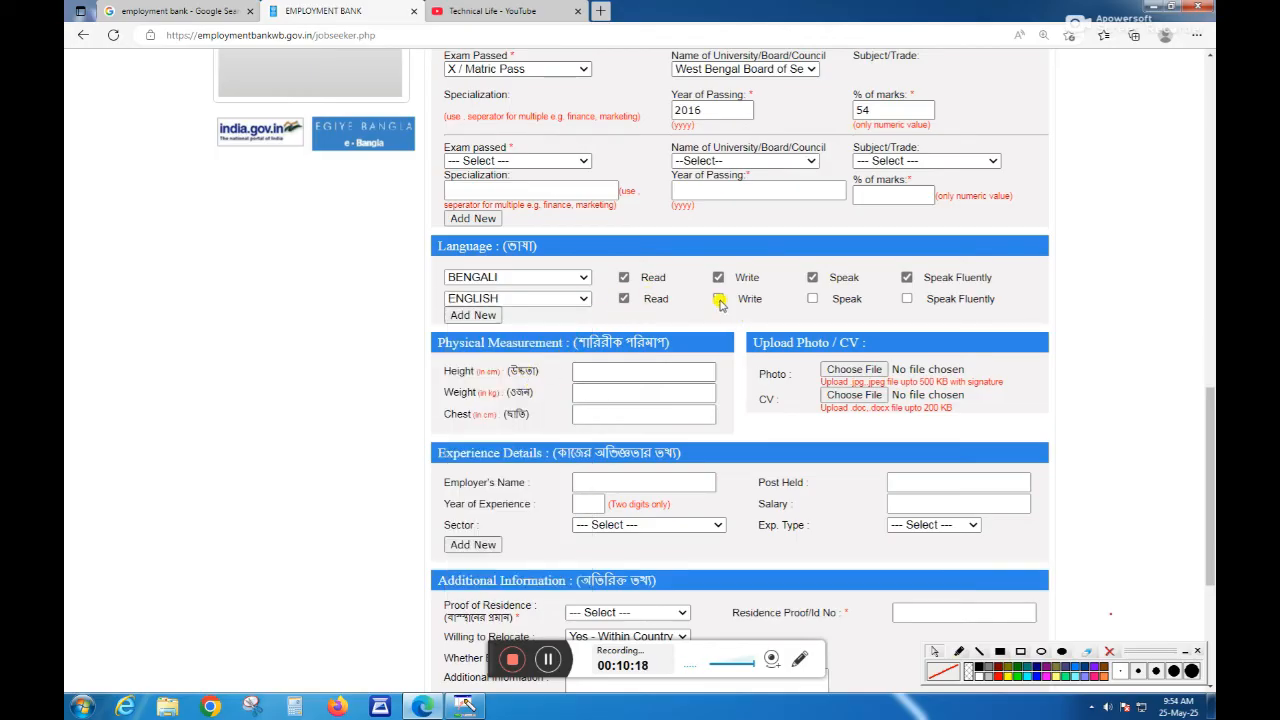
click(718, 300)
click(908, 299)
Step: Add a third language row and review its language choices without selecting any
click(493, 315)
click(497, 314)
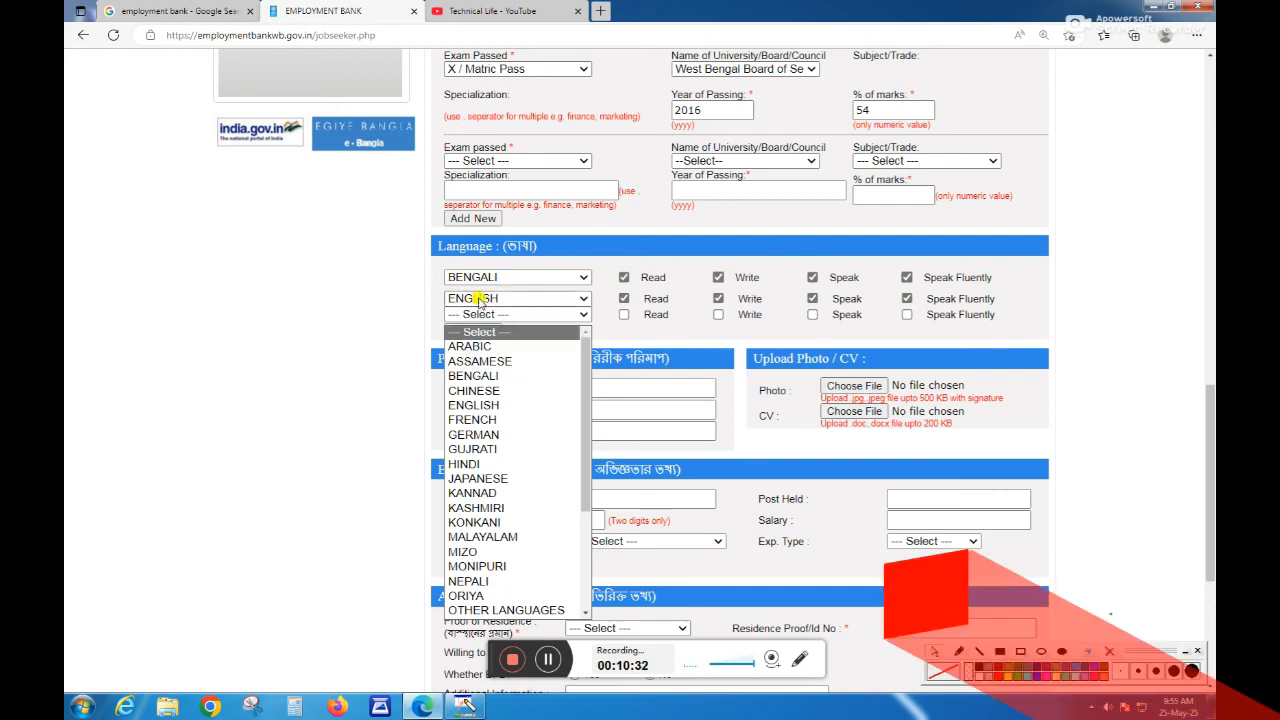
click(394, 294)
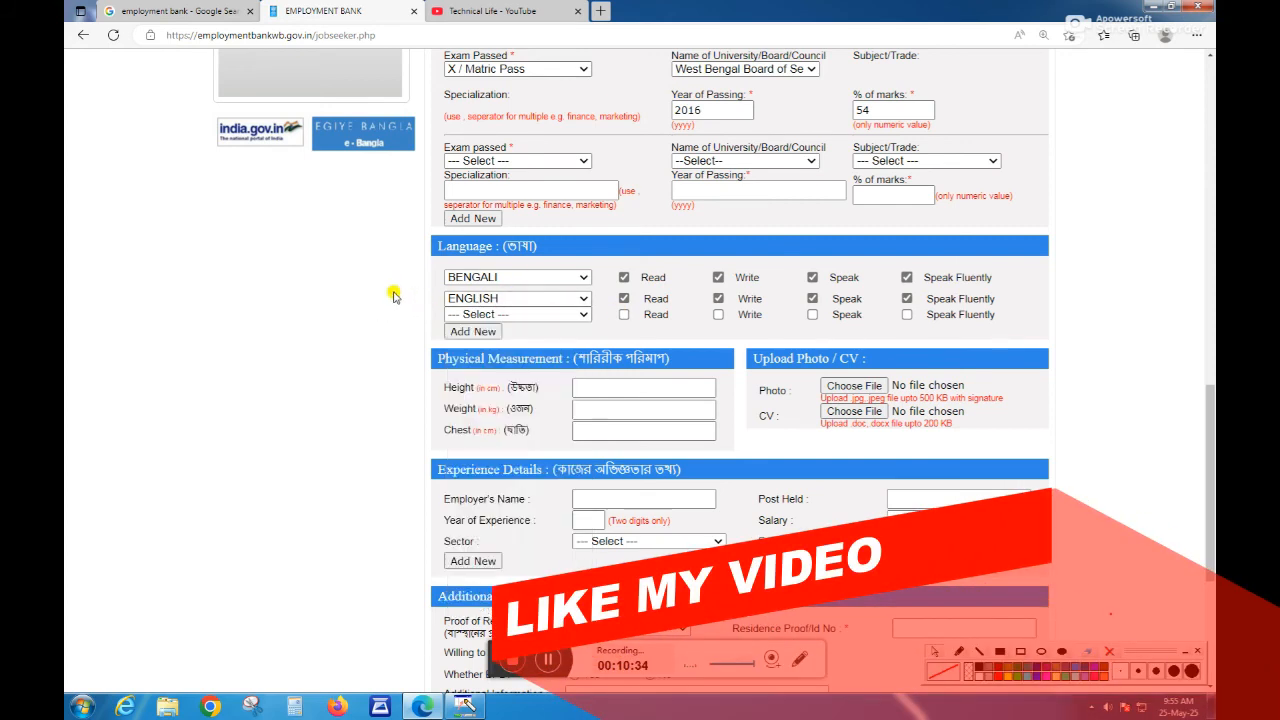
Step: Outline the Photo row of the Upload Photo / CV section with a red rectangle annotation
scroll(397, 300, down, 1)
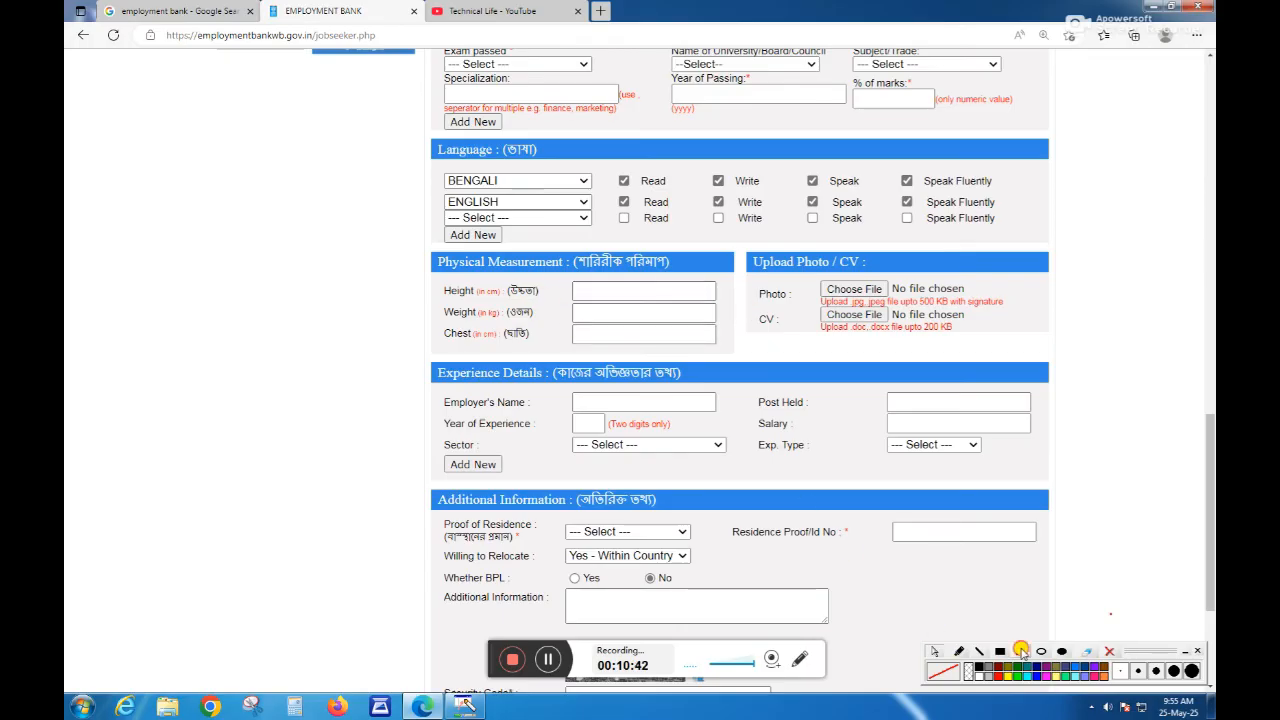
click(1021, 651)
drag(753, 277, 1011, 297)
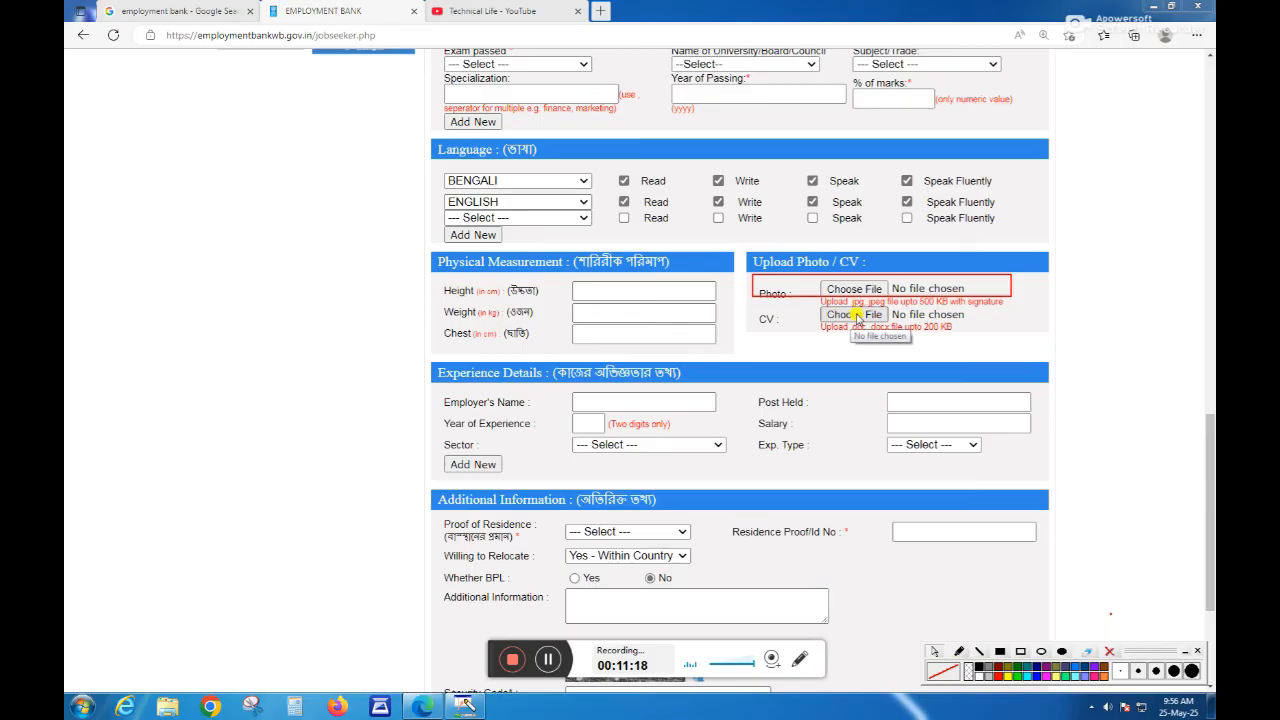
Step: Outline the whole Experience Details section with a red rectangle annotation
scroll(351, 329, down, 1)
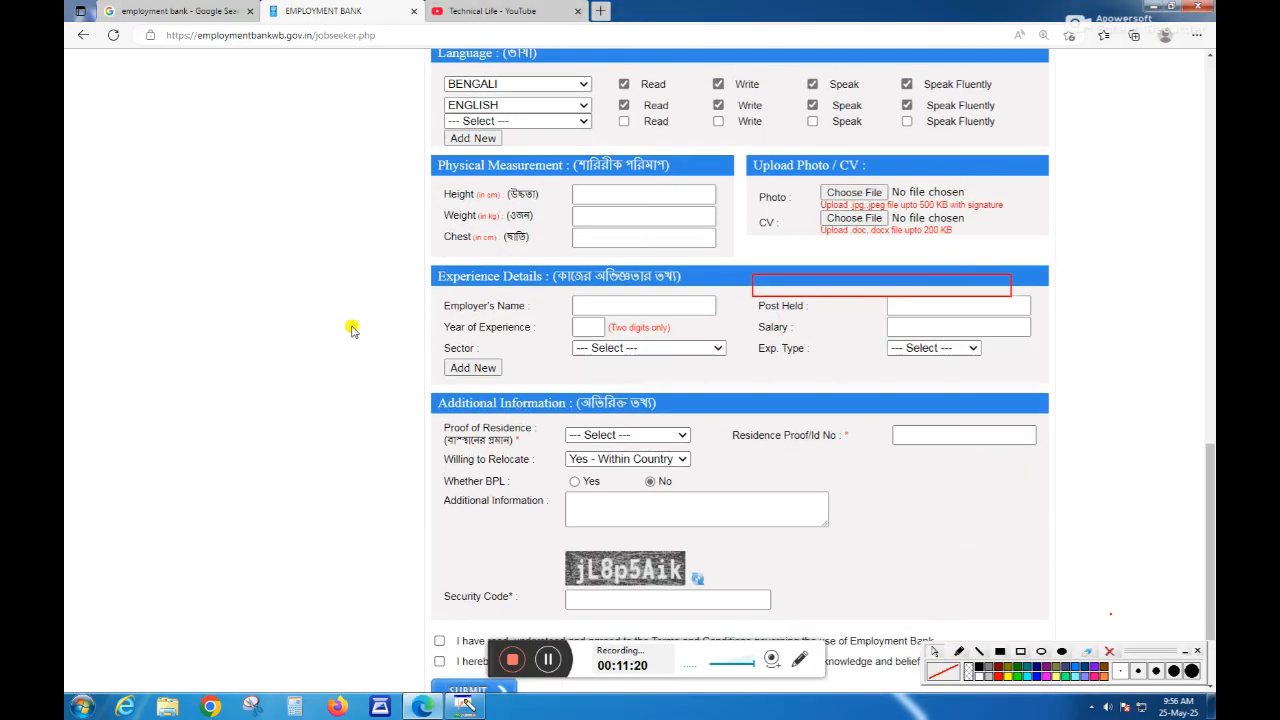
scroll(388, 331, down, 1)
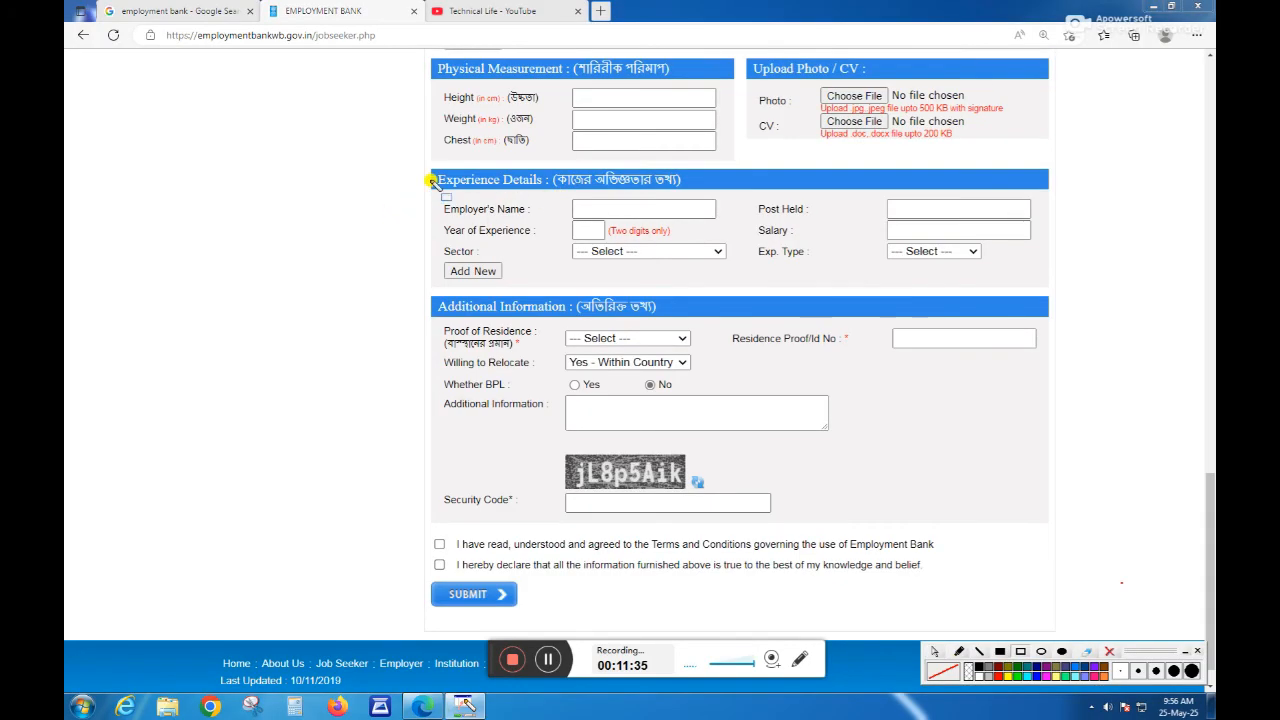
mouse_move(427, 167)
mouse_down()
mouse_move(480, 286)
mouse_move(1047, 288)
mouse_up()
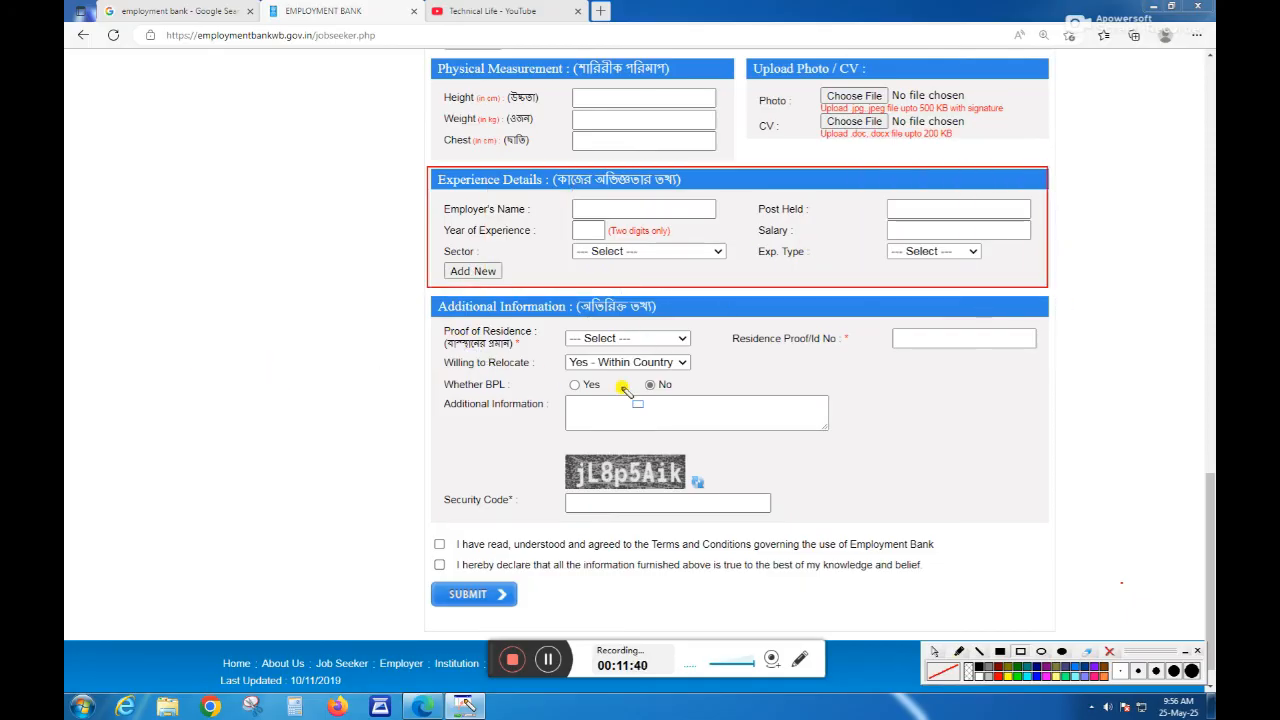
click(931, 651)
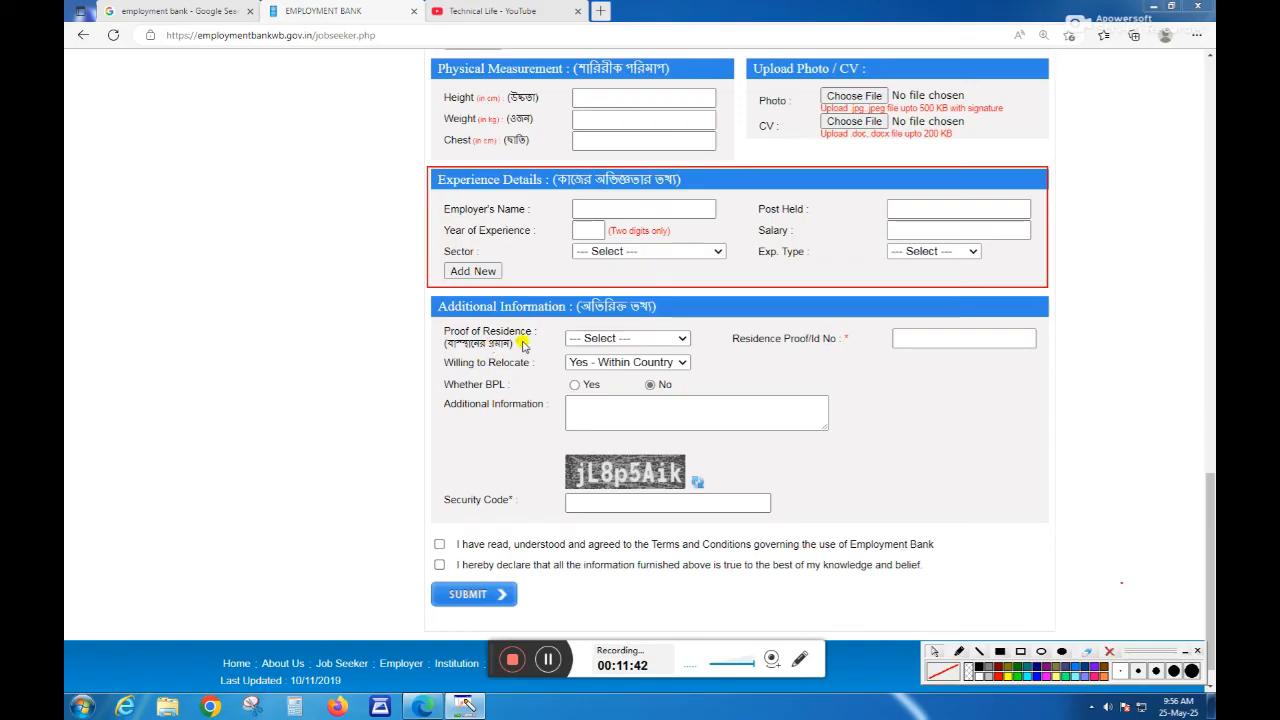
Step: Set the Proof of Residence to AADHAR
click(606, 340)
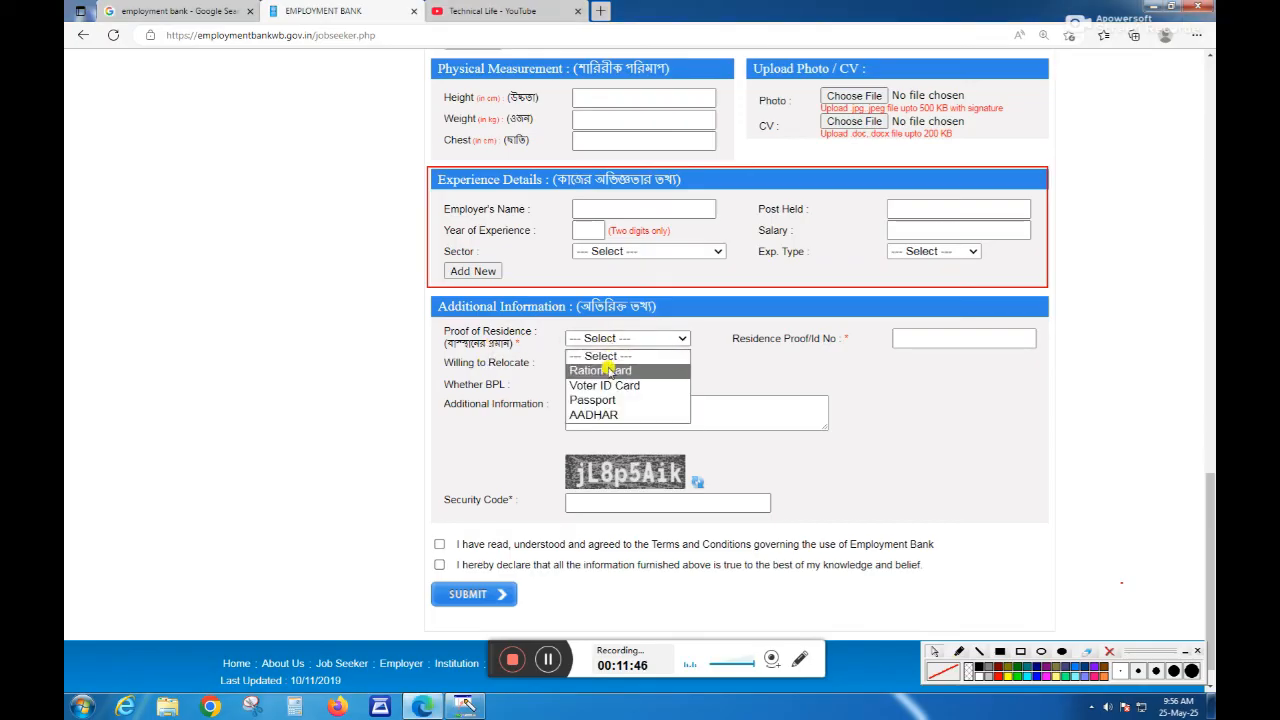
click(640, 416)
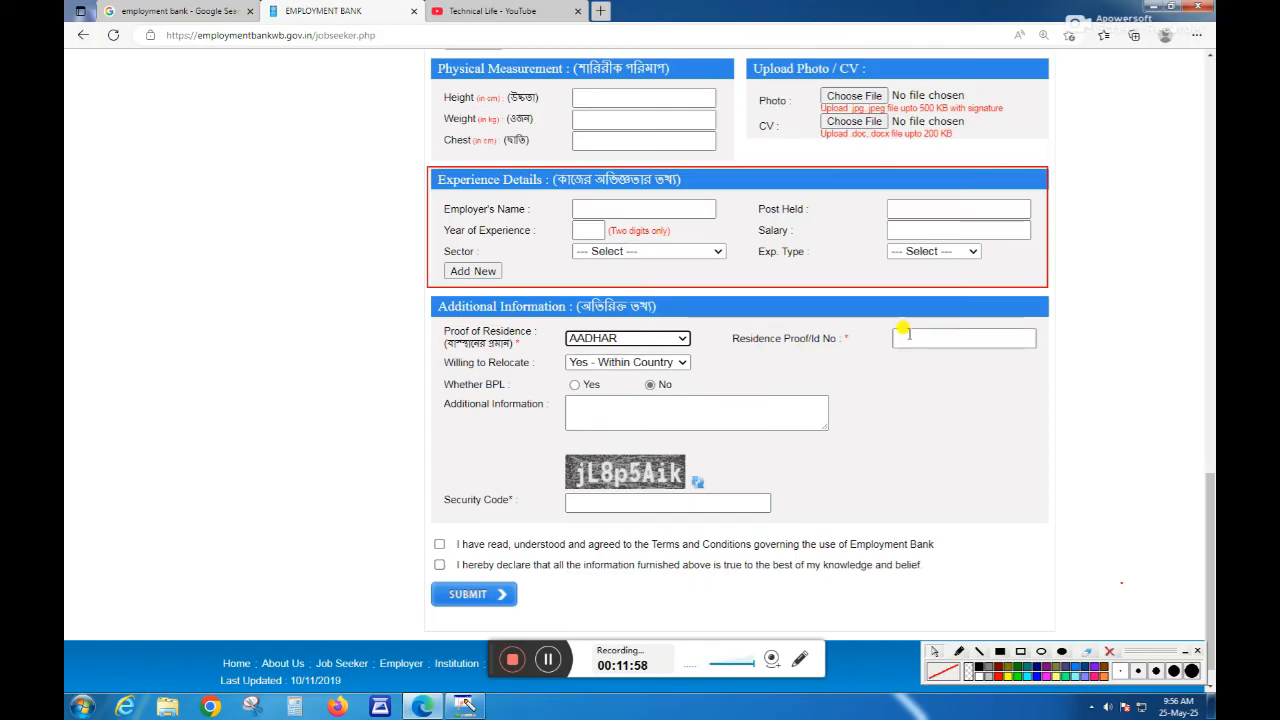
click(368, 334)
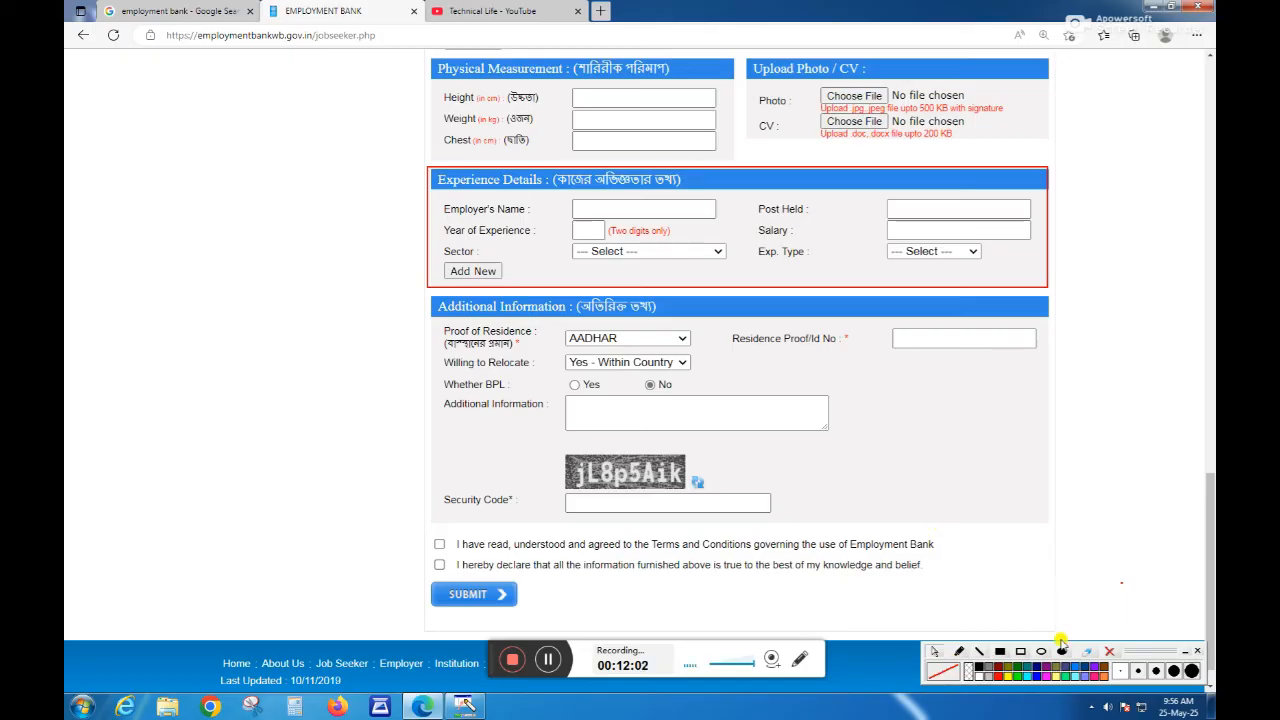
Step: Outline the Residence Proof/Id No, Willing to Relocate, Additional Information and captcha areas in red, and clear all annotations
drag(883, 321, 1047, 356)
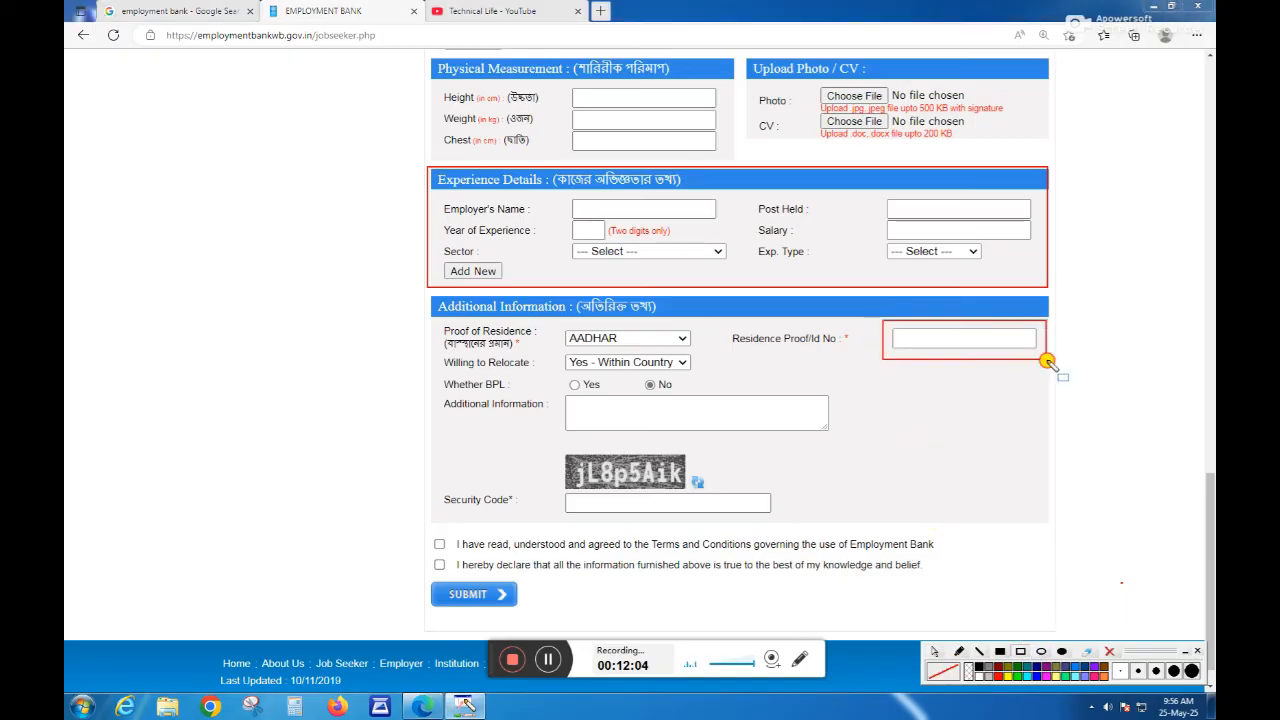
drag(434, 350, 710, 372)
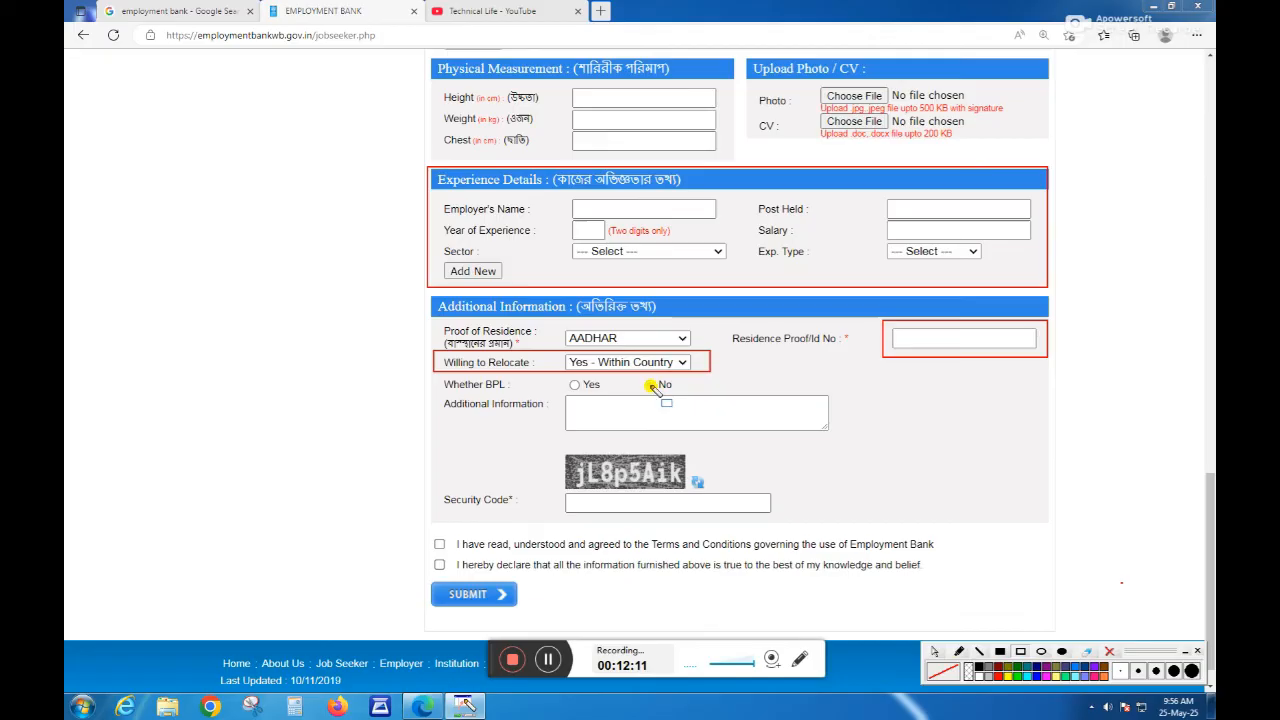
mouse_move(437, 394)
mouse_down()
mouse_move(470, 440)
mouse_move(842, 435)
mouse_up()
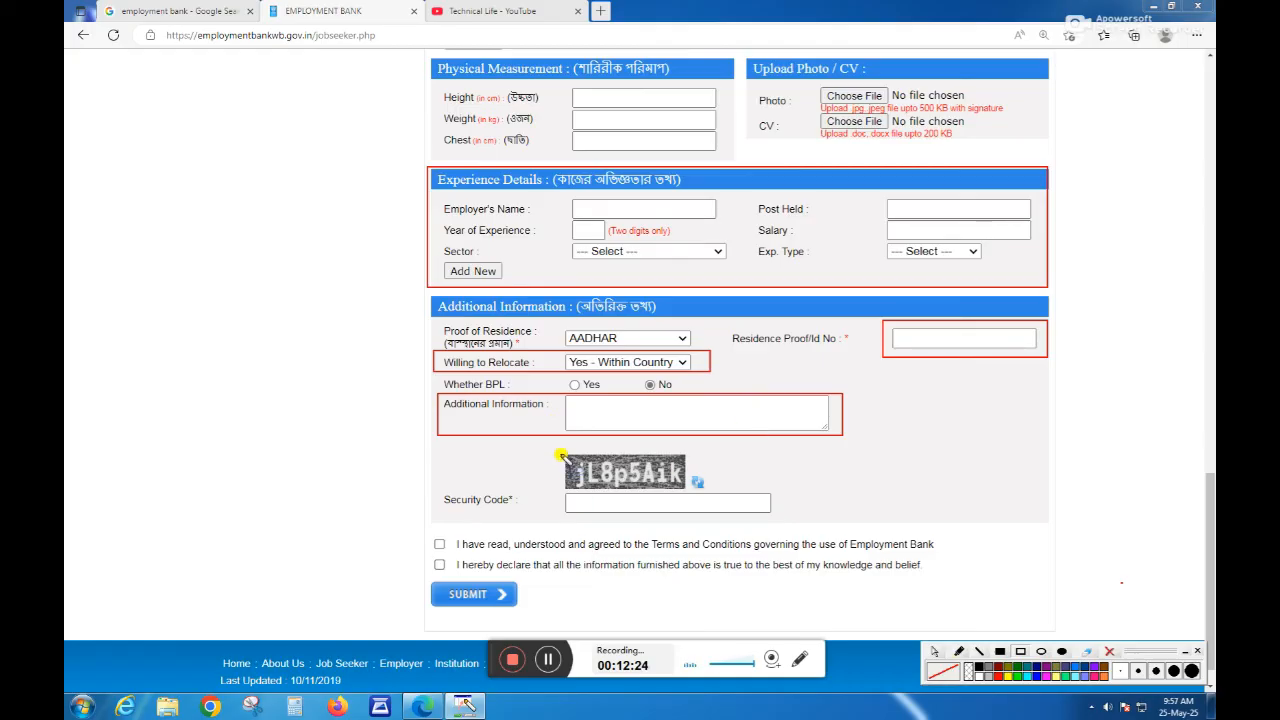
mouse_move(560, 449)
mouse_down()
mouse_move(648, 487)
mouse_move(719, 489)
mouse_up()
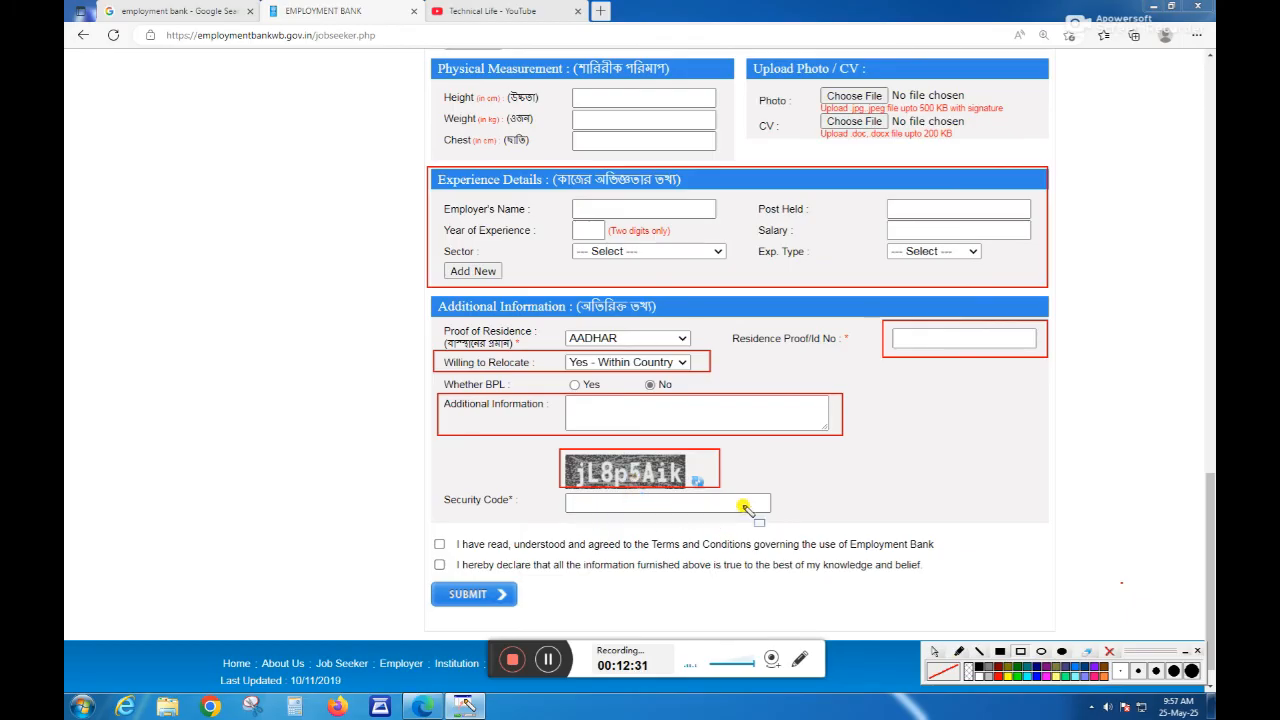
click(1090, 651)
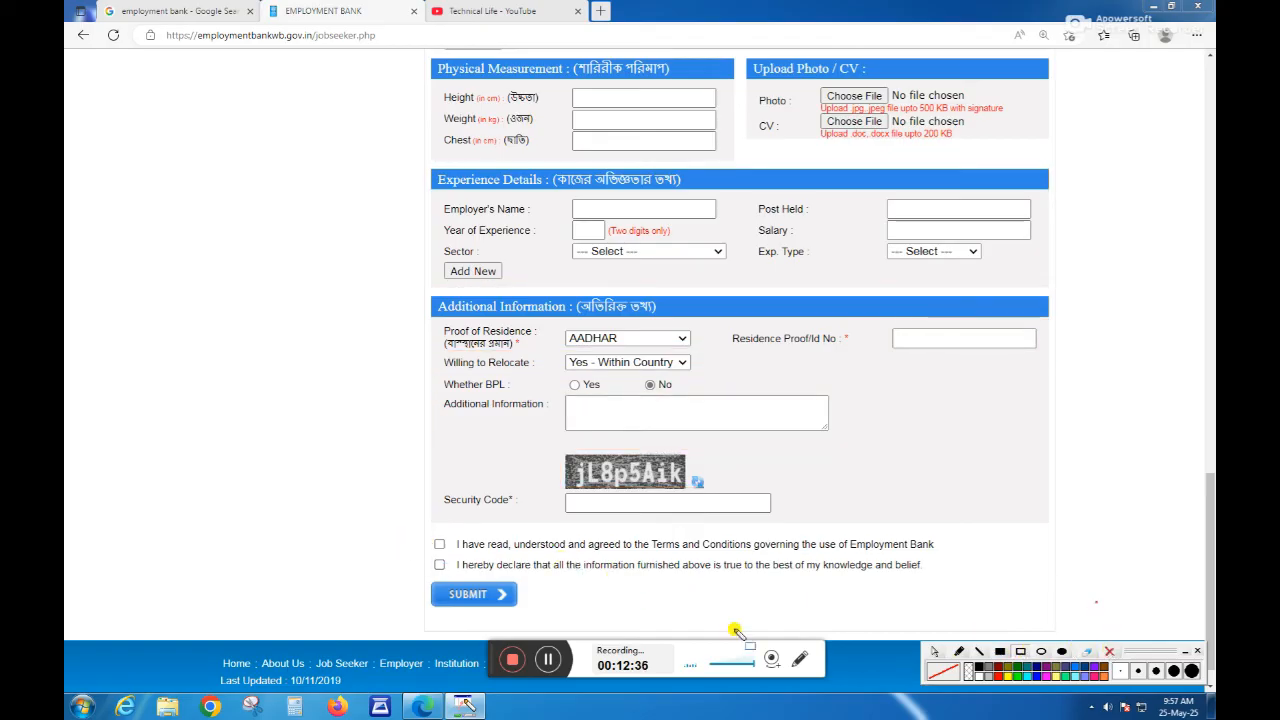
Step: Accept the Terms and Conditions and the declaration that the furnished information is true, and look over the form's sections
click(439, 544)
click(439, 565)
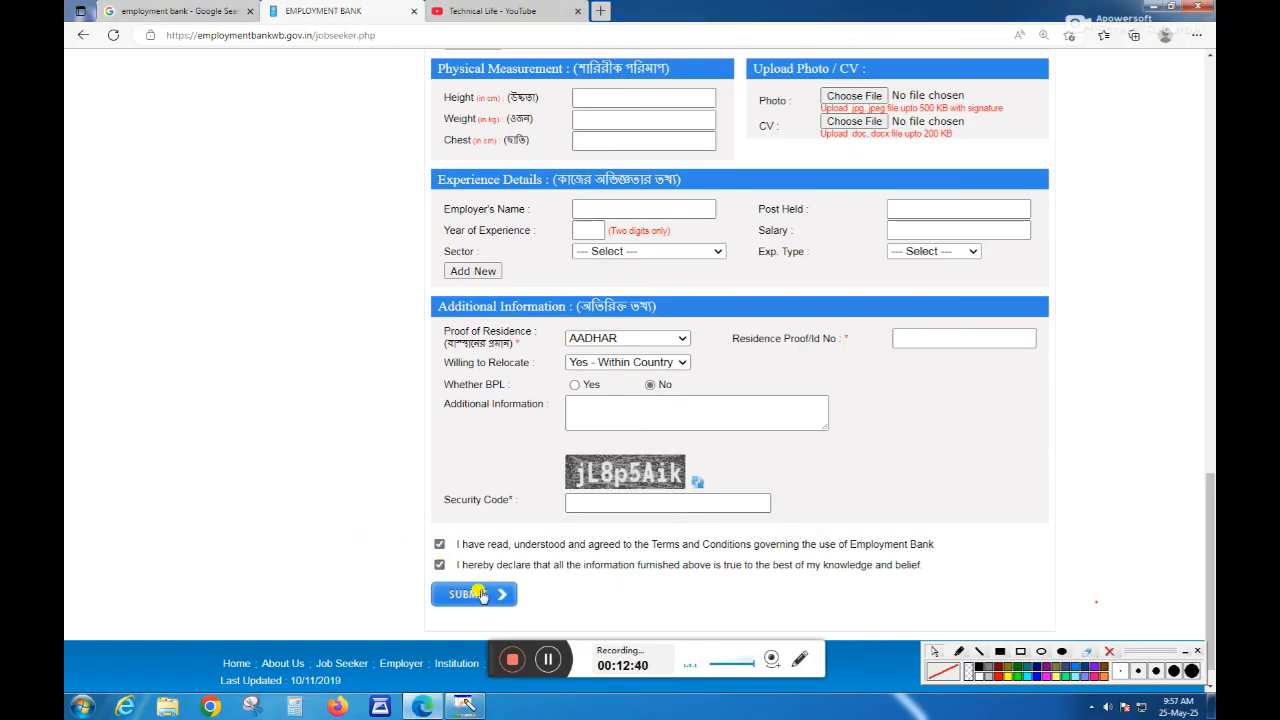
scroll(455, 590, up, 5)
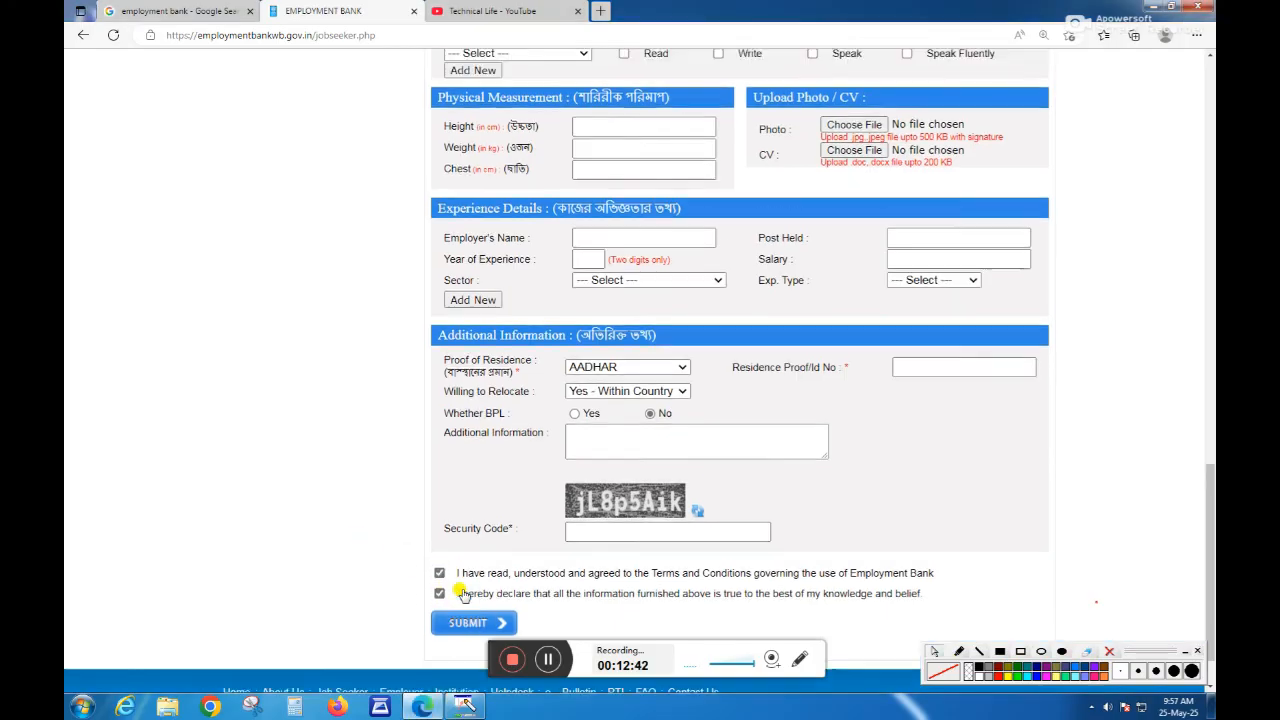
scroll(452, 572, up, 3)
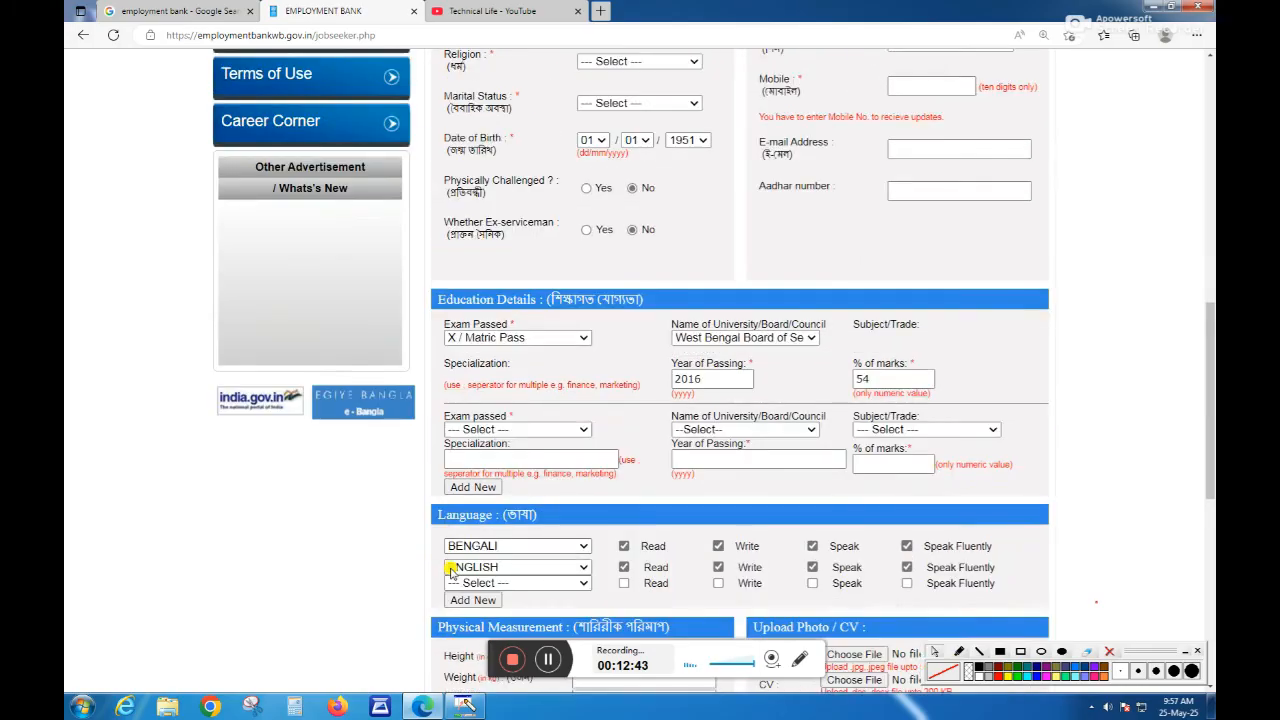
scroll(604, 410, up, 1)
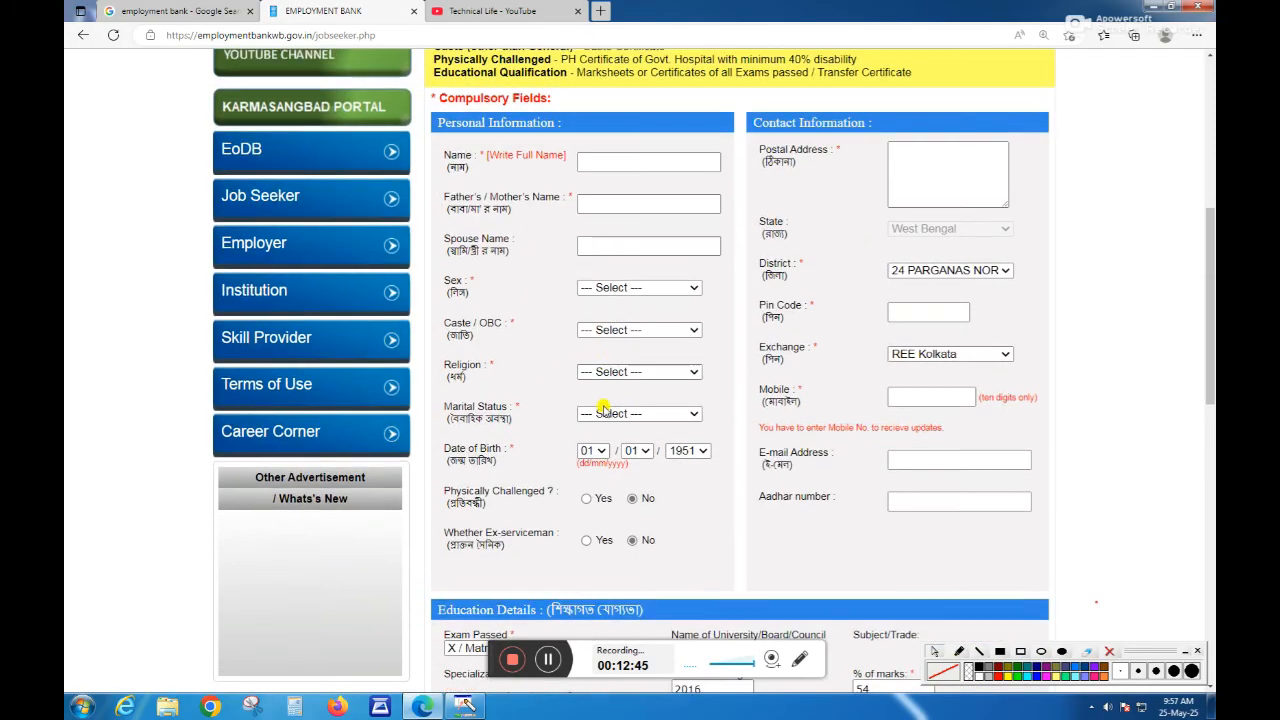
scroll(751, 302, down, 9)
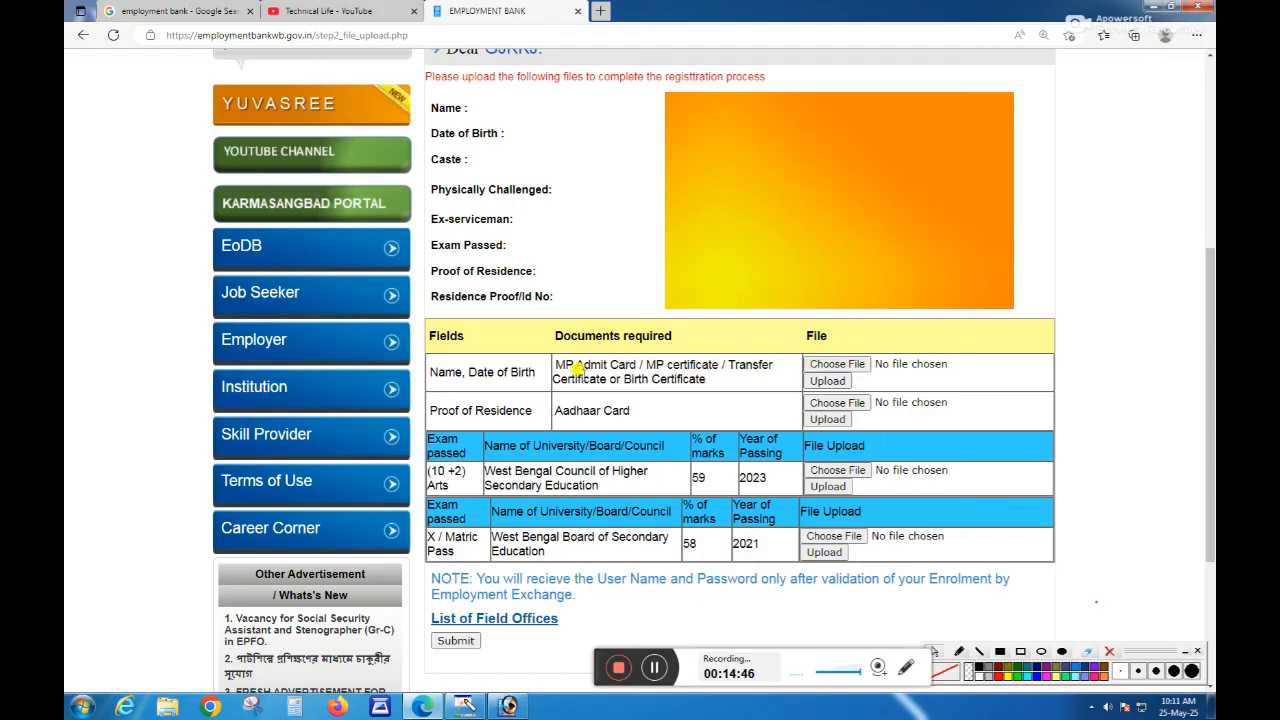
Step: Upload admit1.pdf from the emp folder as the Name, Date of Birth document
click(851, 366)
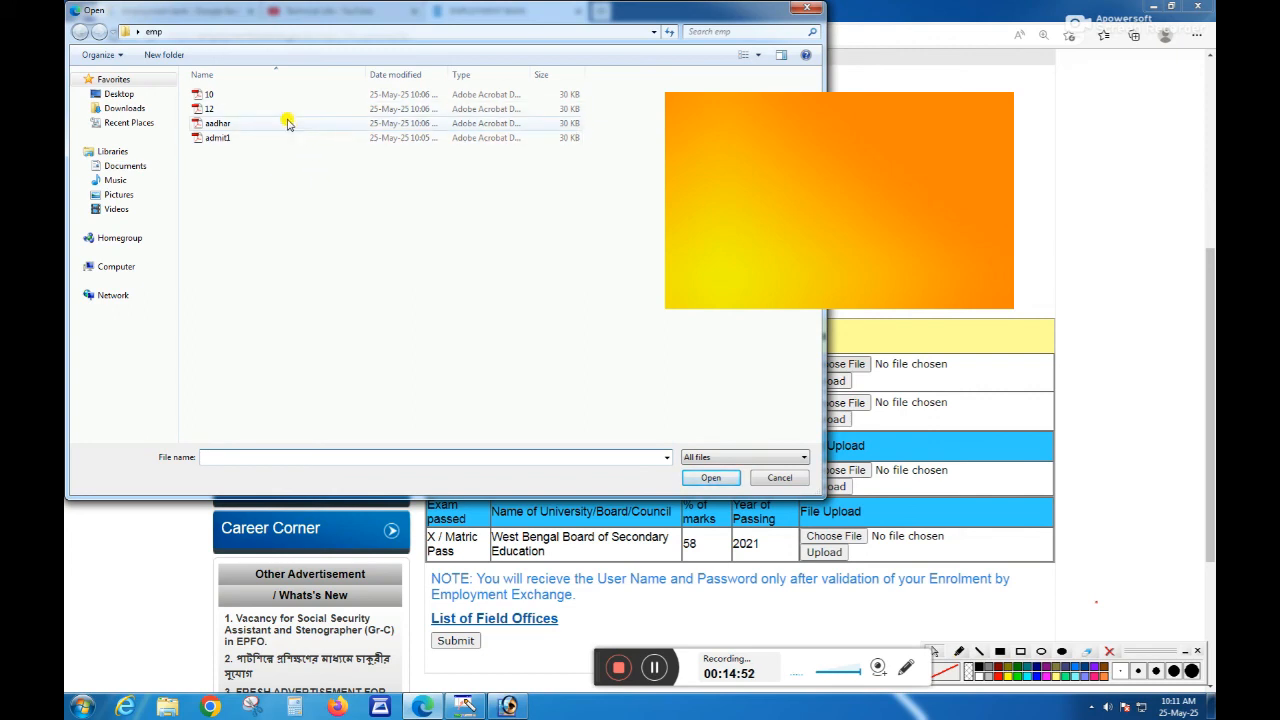
click(286, 137)
click(709, 478)
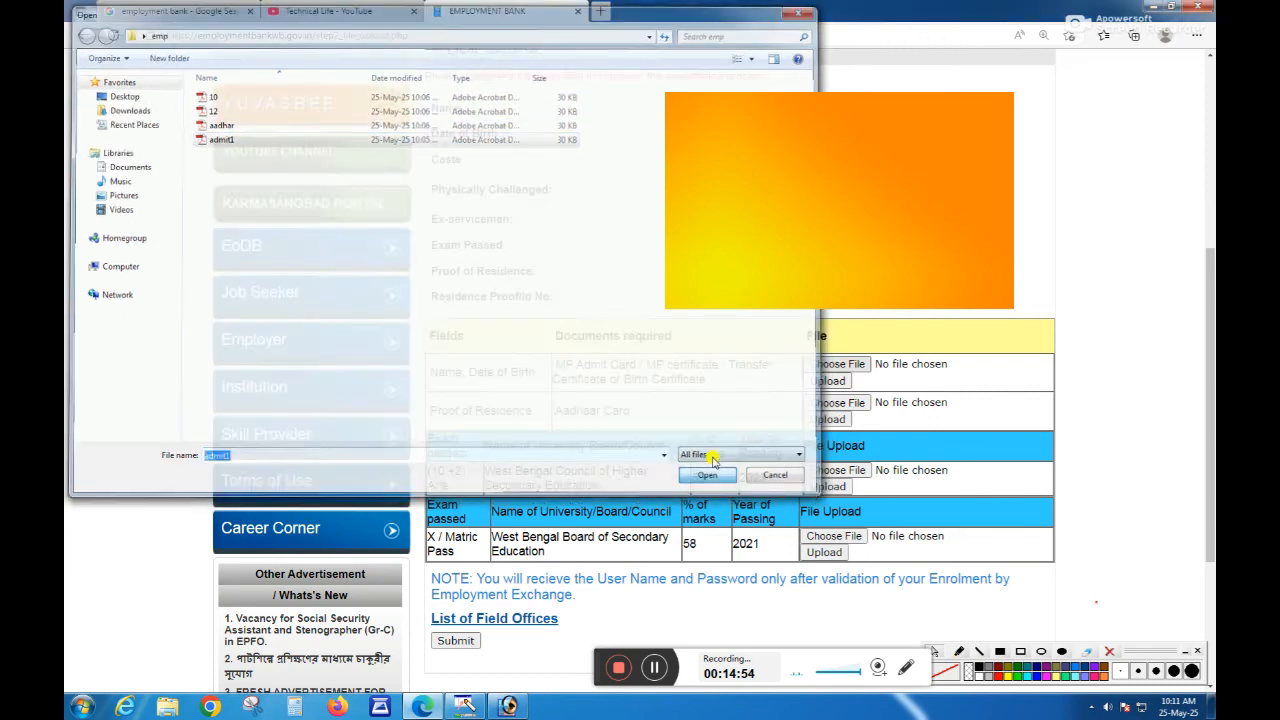
click(827, 381)
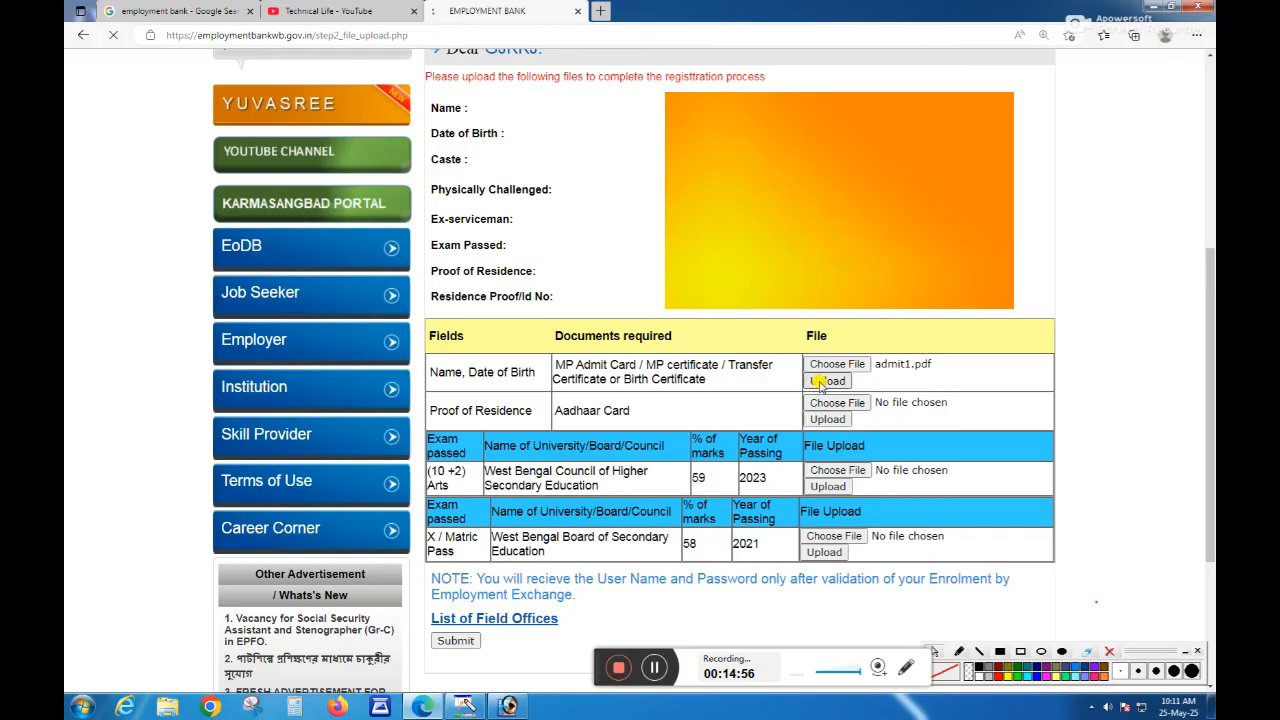